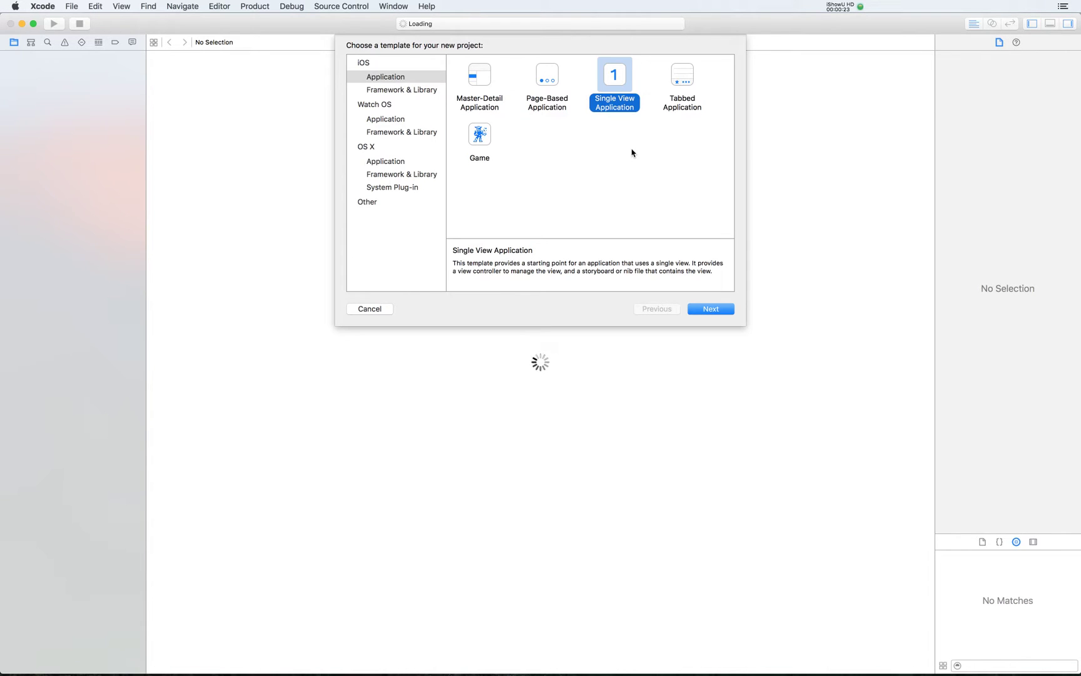
Create a Single View iPhone project named 'highscore' and save it on the Desktop.
left_click(624, 107)
left_click(701, 307)
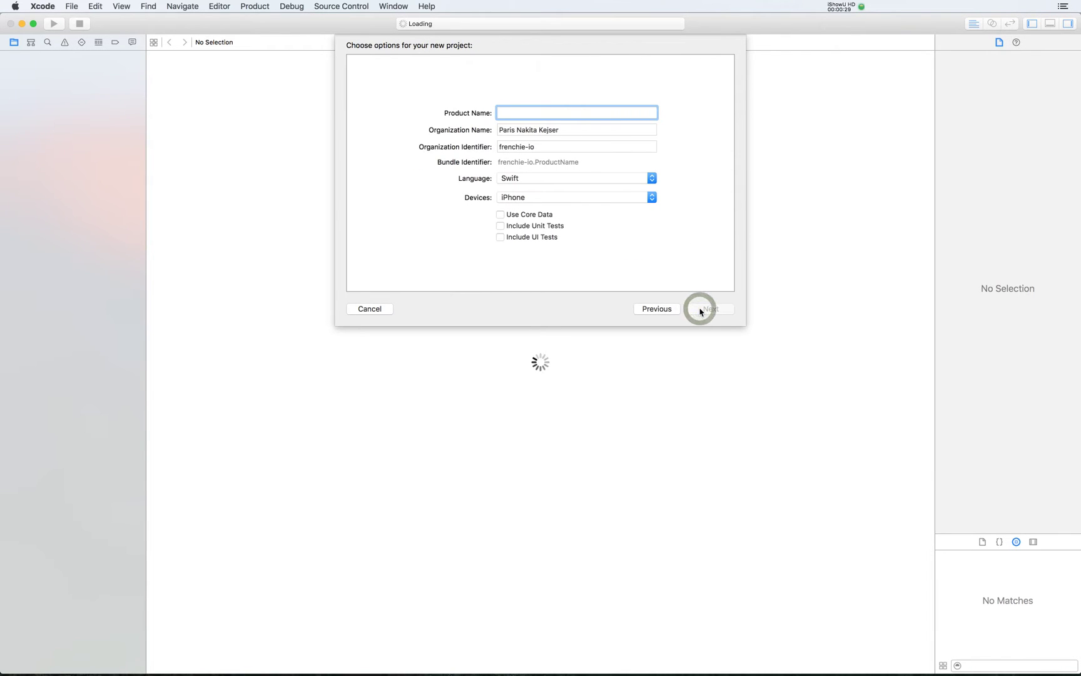
type("highscore")
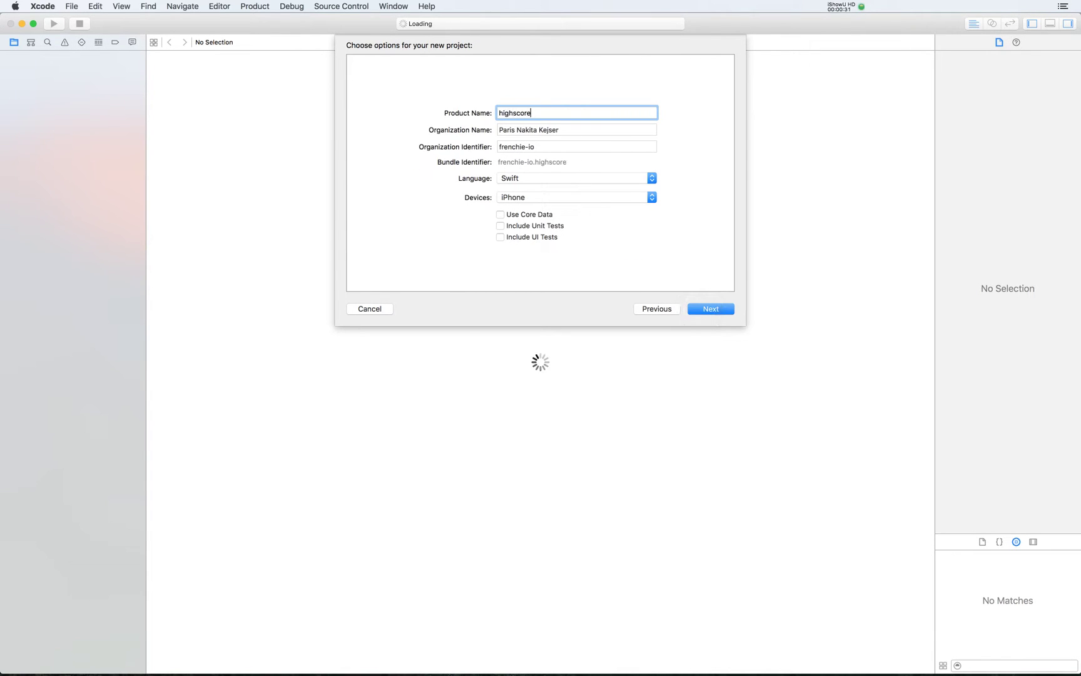
key("Return")
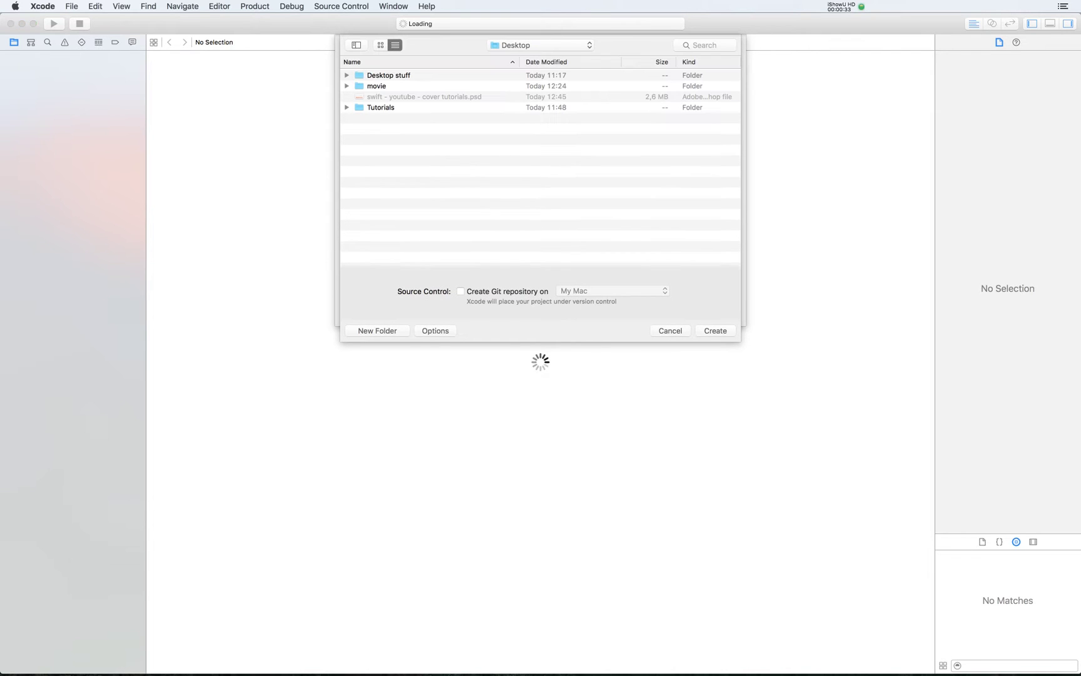
left_click(714, 333)
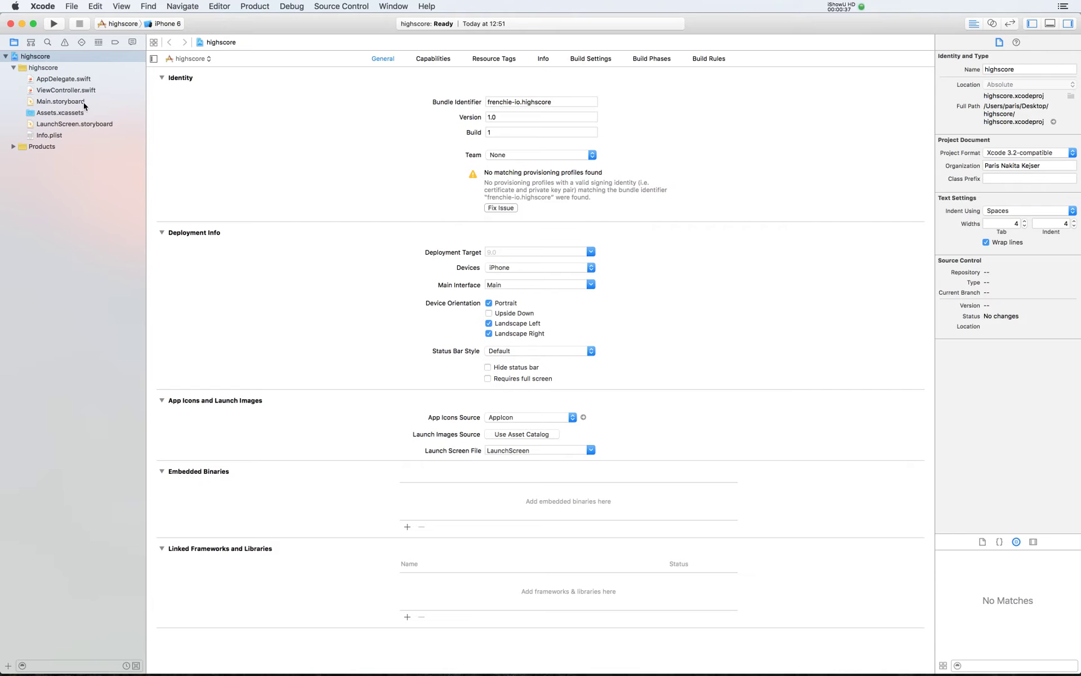
In Main.storyboard, add a label reading 'Highscore:' at the top-left of the view.
left_click(84, 103)
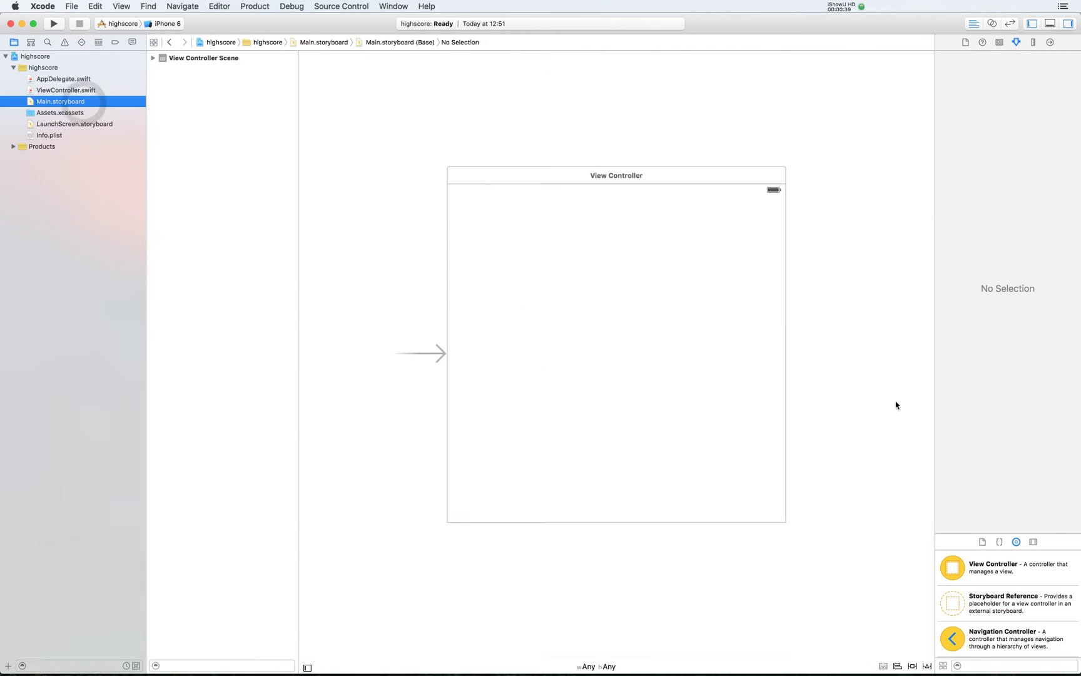
left_click(1008, 668)
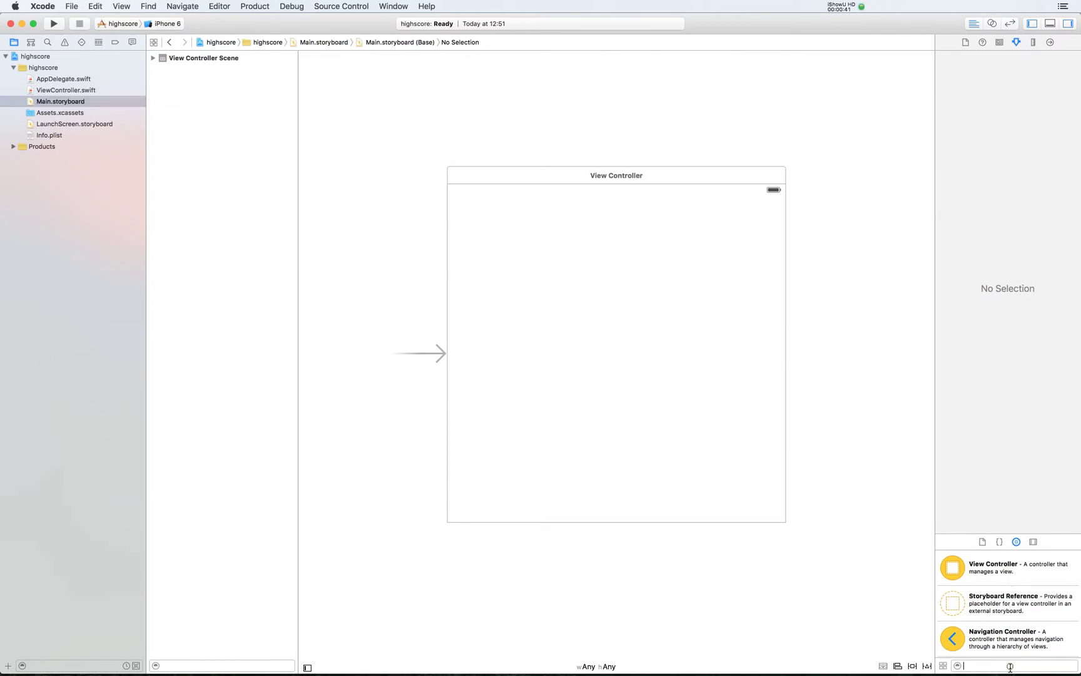
type("label")
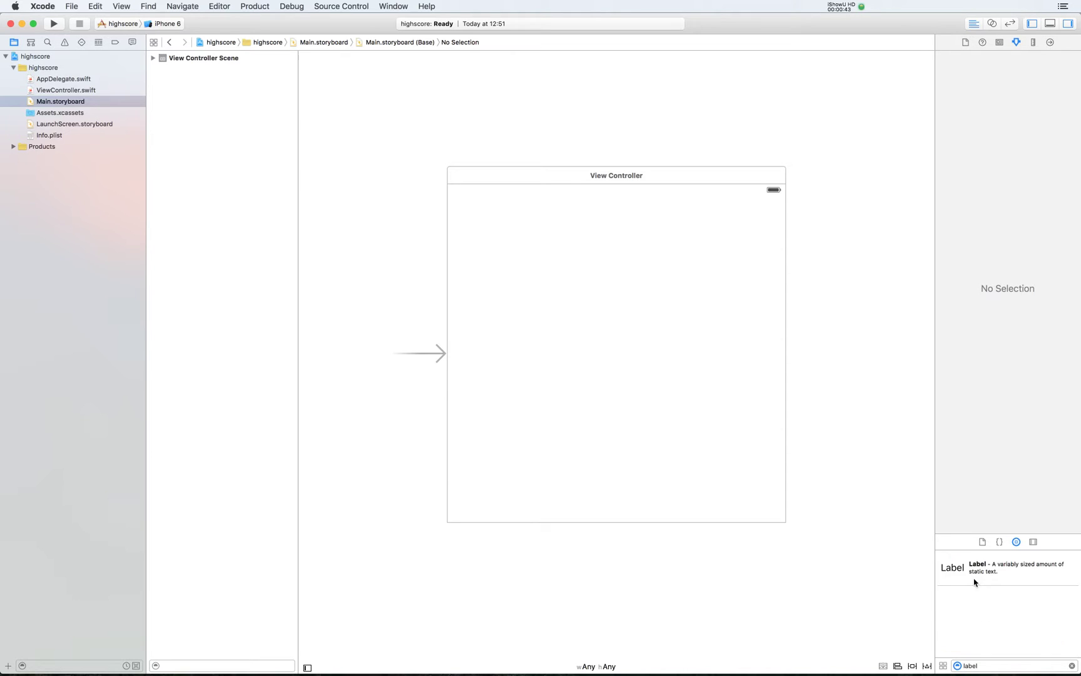
left_click_drag(970, 575, 474, 215)
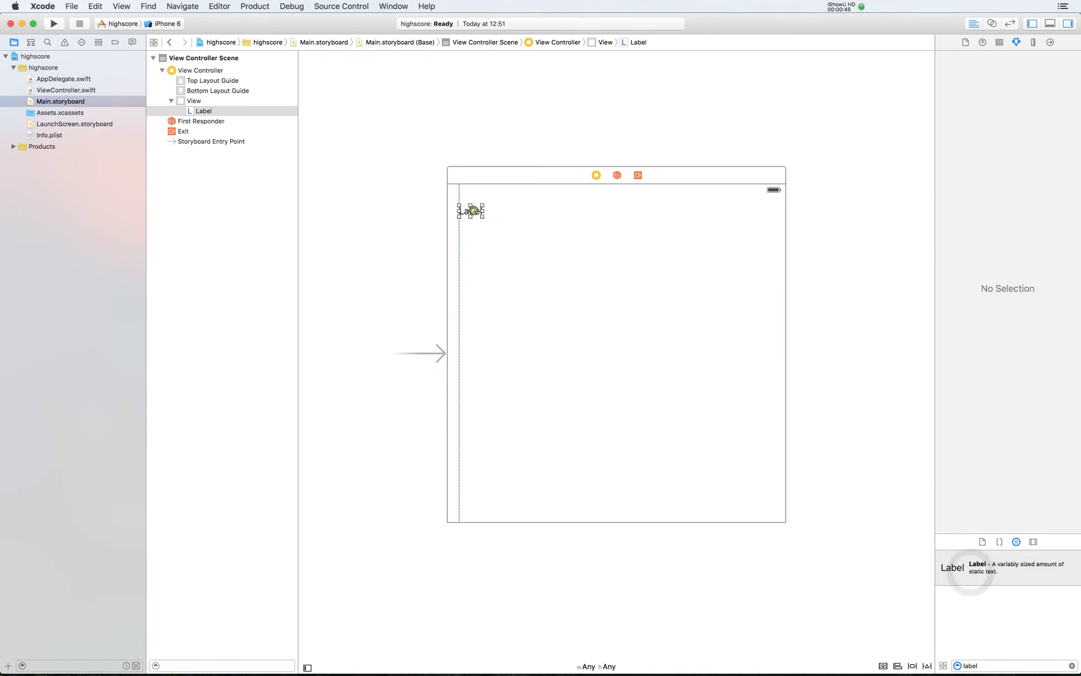
double_click(472, 212)
type("Highsc")
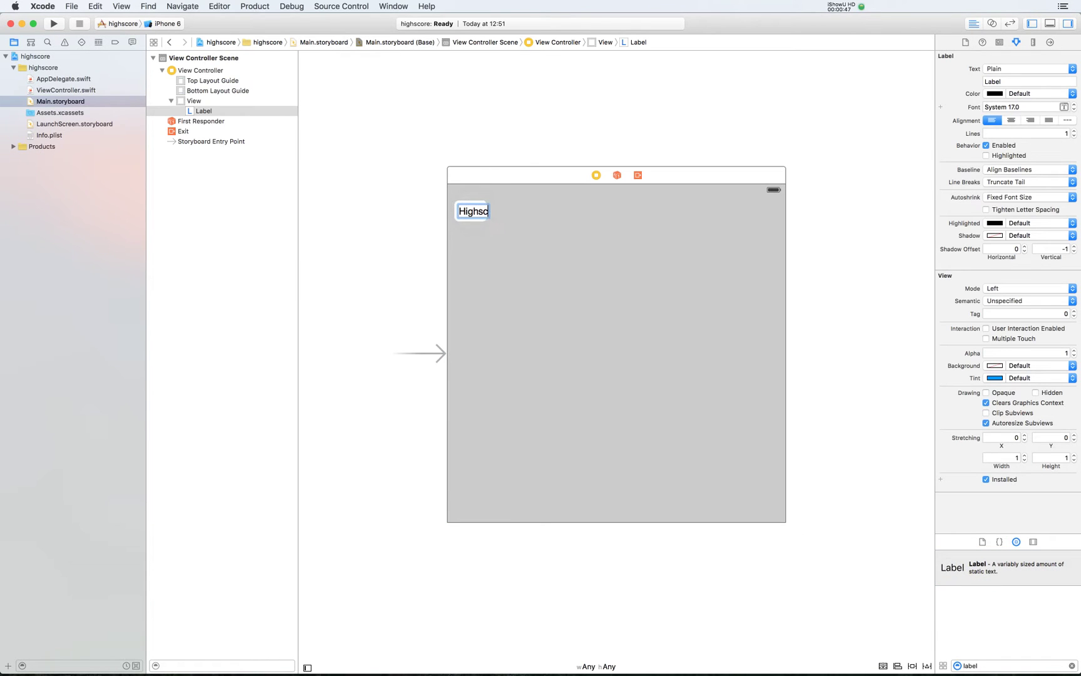
type("ore")
key("Return")
double_click(490, 220)
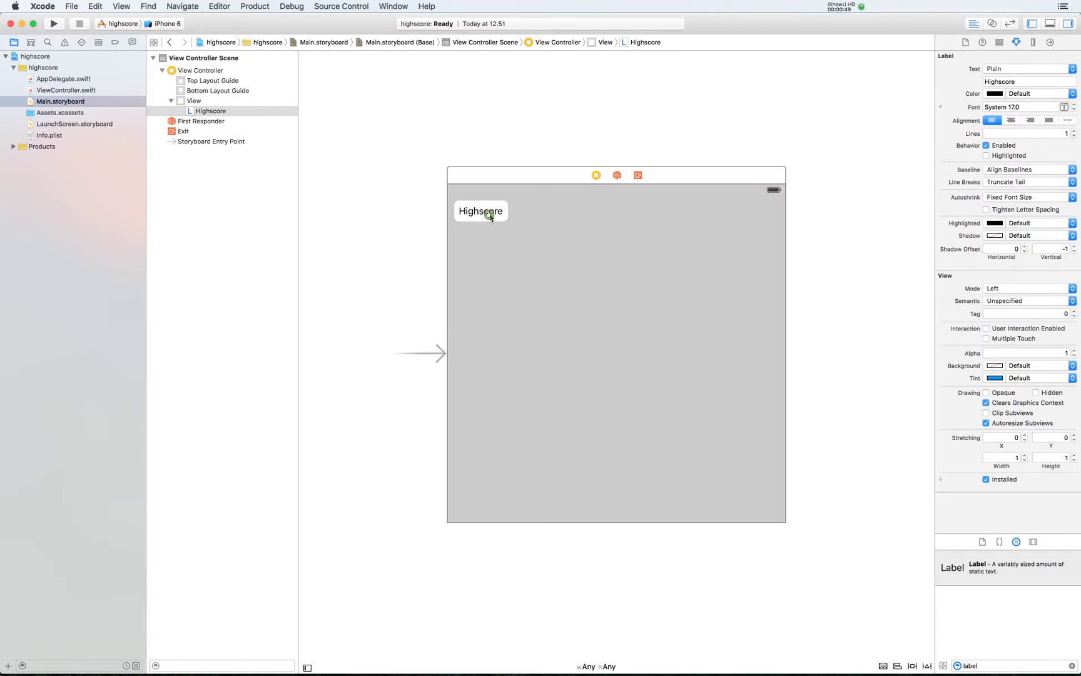
type(":")
key("Return")
Add a second label reading '0' beside 'Highscore:' and widen it.
left_click_drag(962, 572, 523, 211)
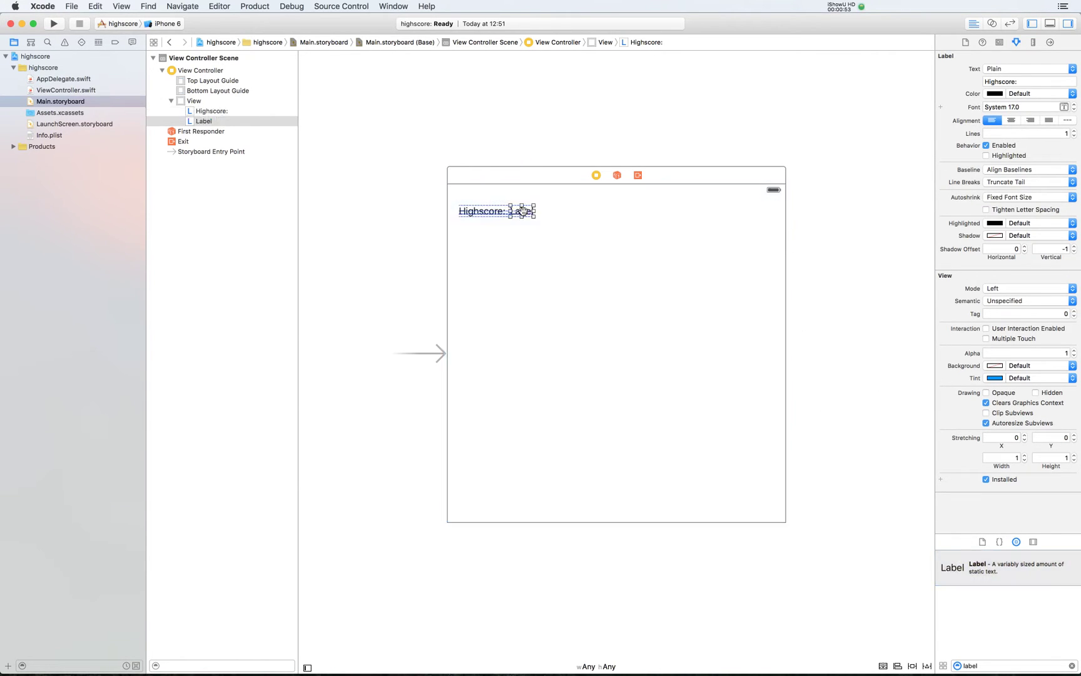
double_click(522, 211)
type("0")
key("Return")
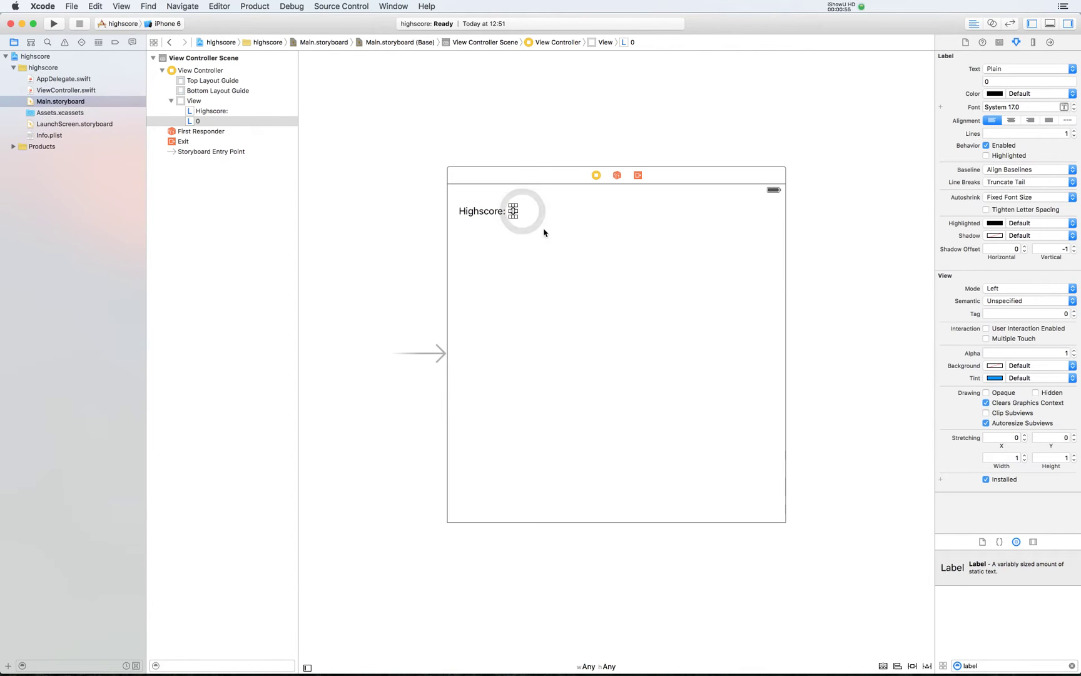
left_click(511, 243)
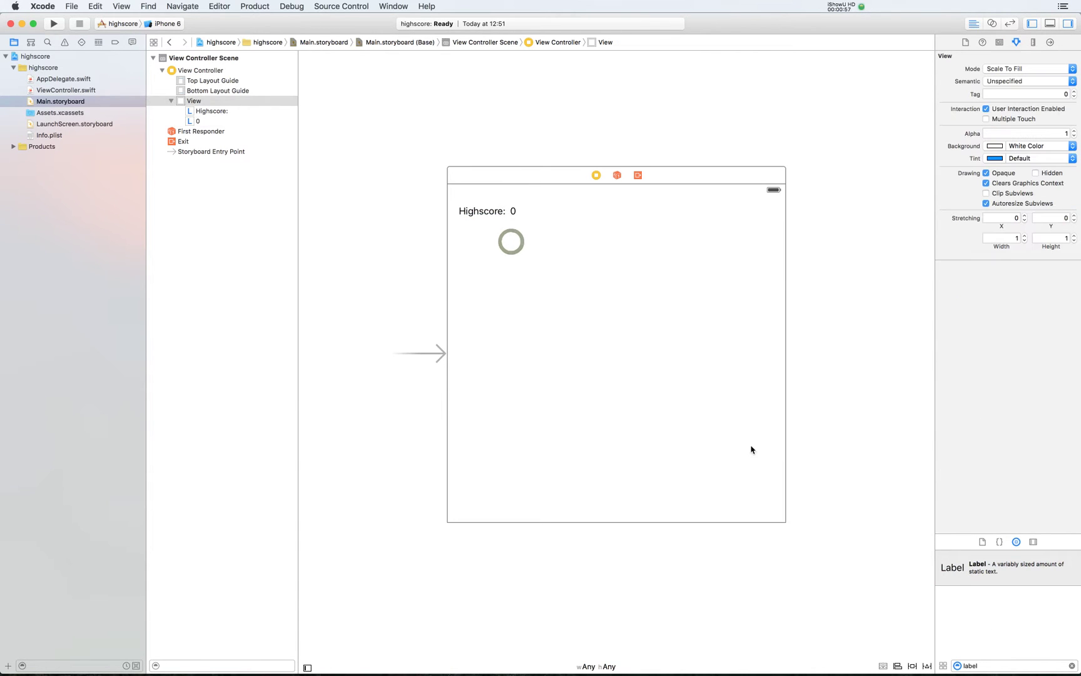
left_click(514, 211)
left_click_drag(524, 214, 548, 211)
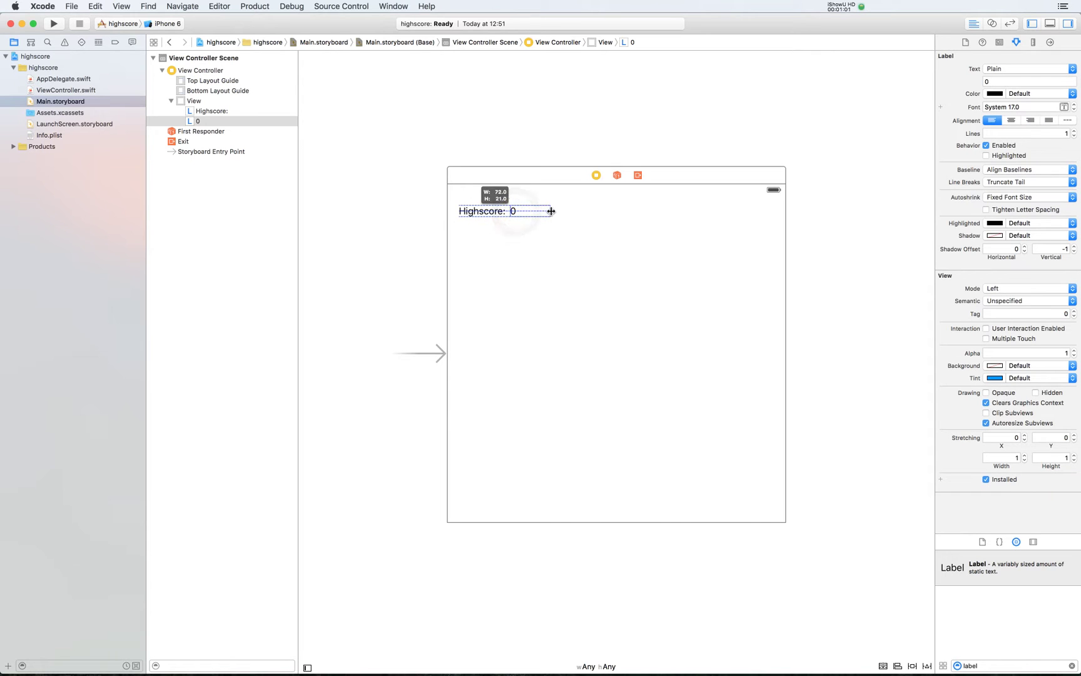
left_click_drag(548, 211, 550, 211)
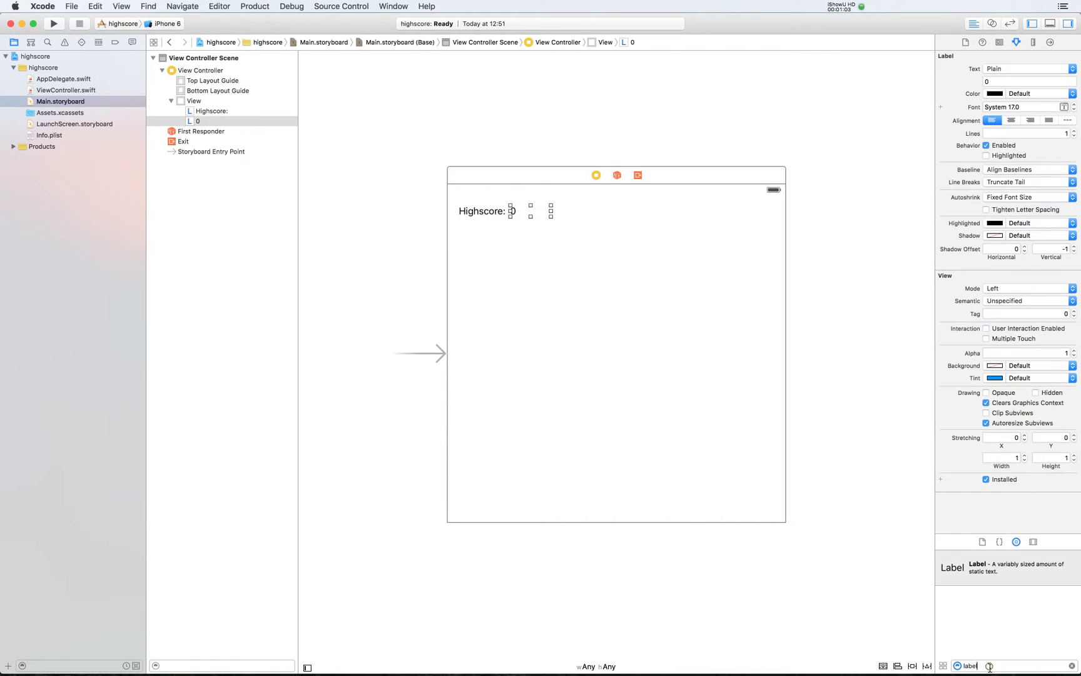
Place a Button below the score labels and title it 'Press to count score'.
key("BackSpace")
key("BackSpace")
key("BackSpace")
type("button")
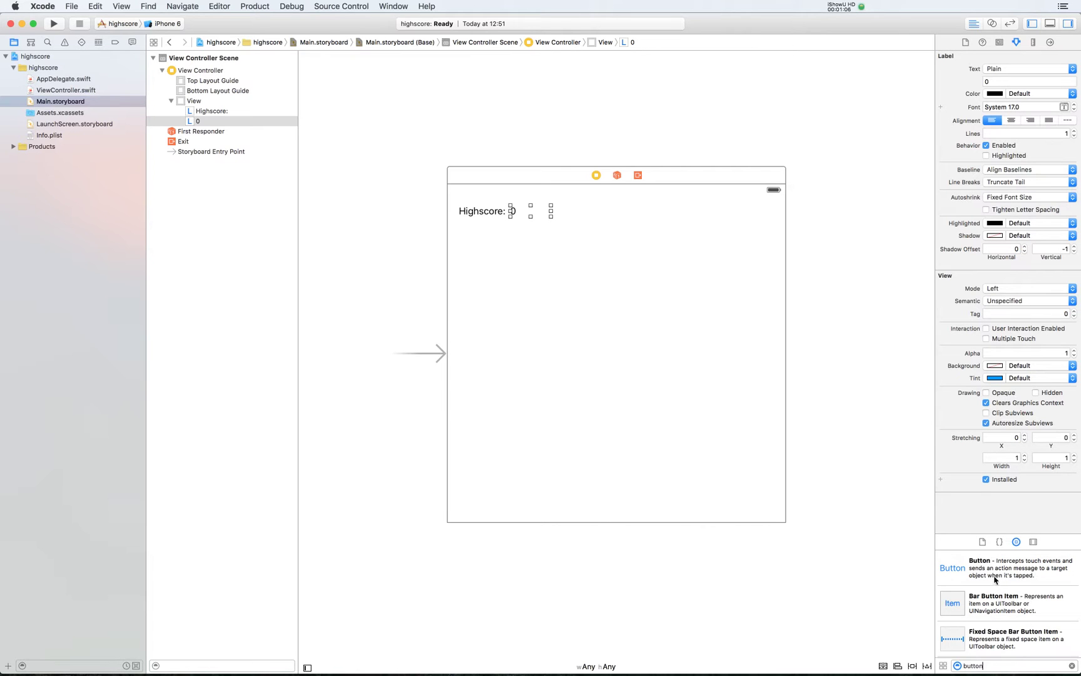
left_click_drag(994, 578, 474, 276)
left_click(474, 277)
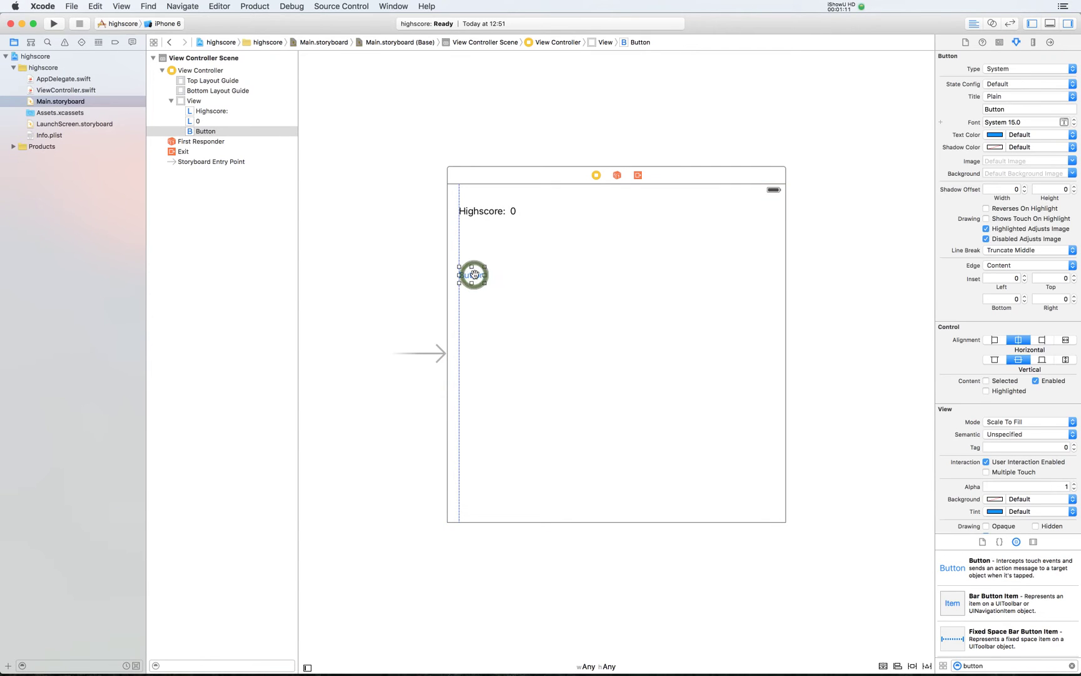
type("Pres")
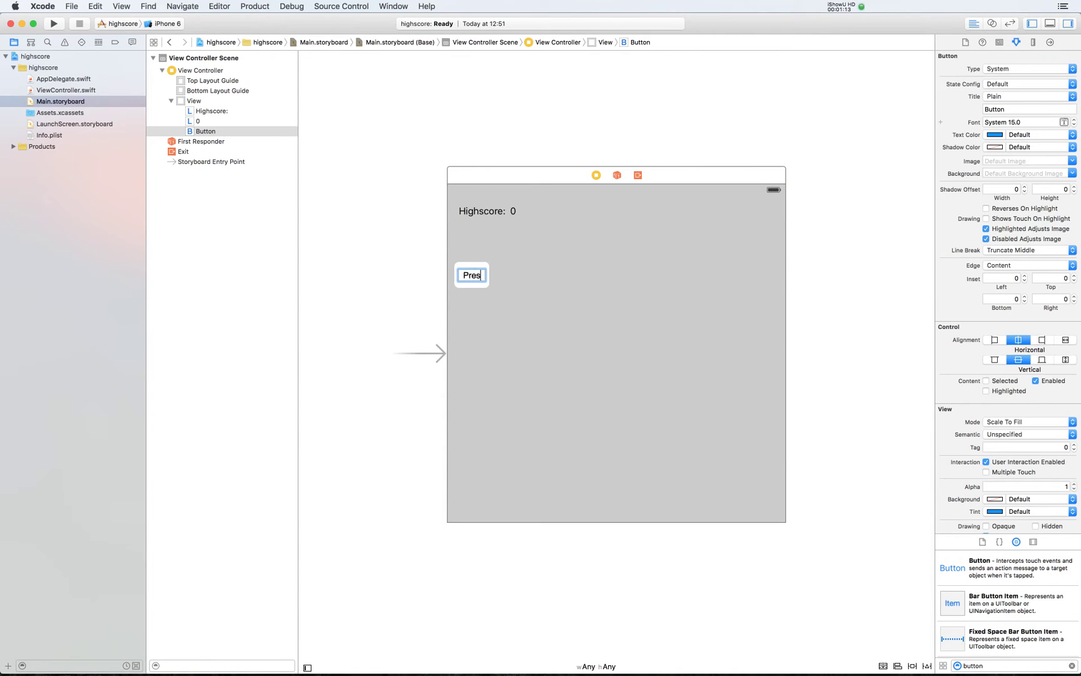
type("s to count score")
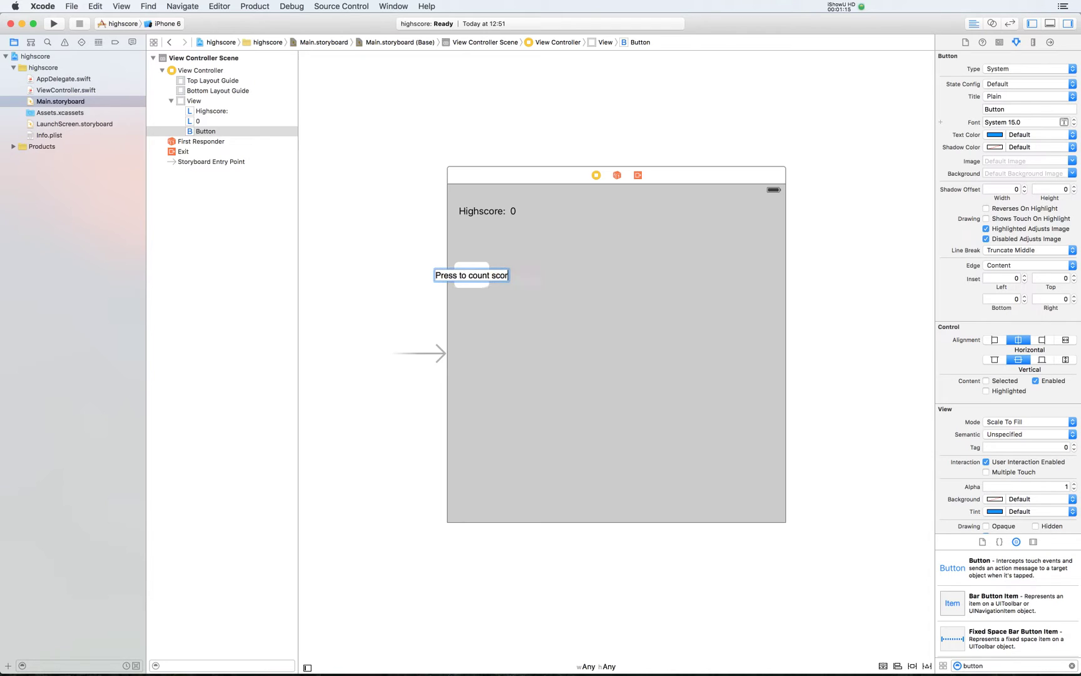
key("Return")
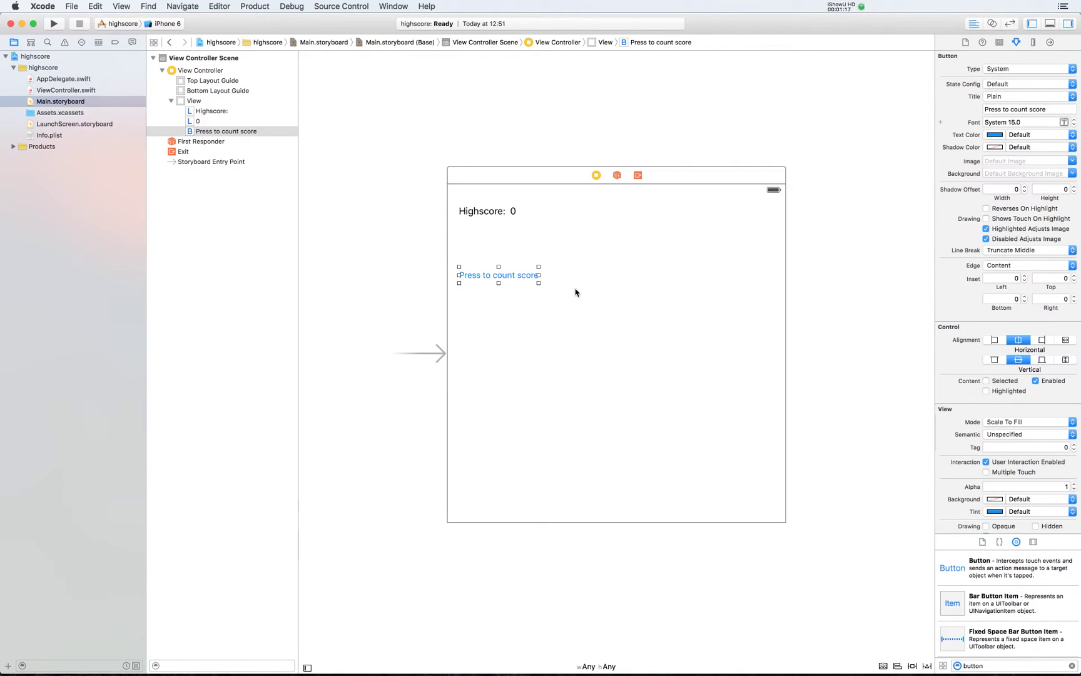
left_click(576, 292)
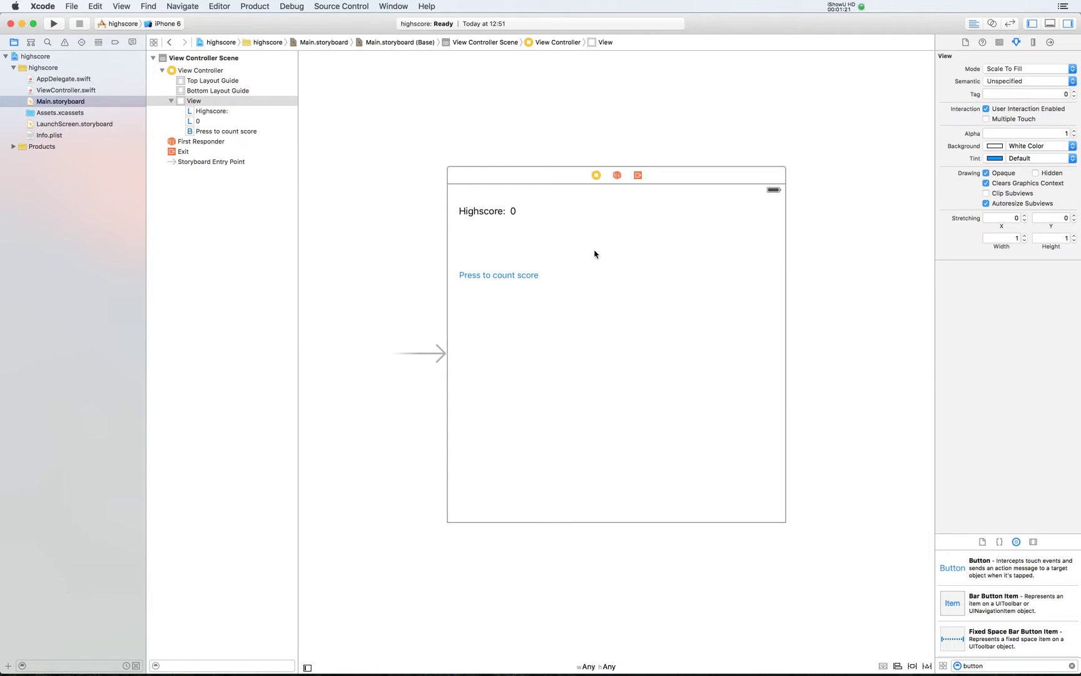
With ViewController.swift shown beside the storyboard, connect the 0 label as outlet lblScore.
left_click(993, 25)
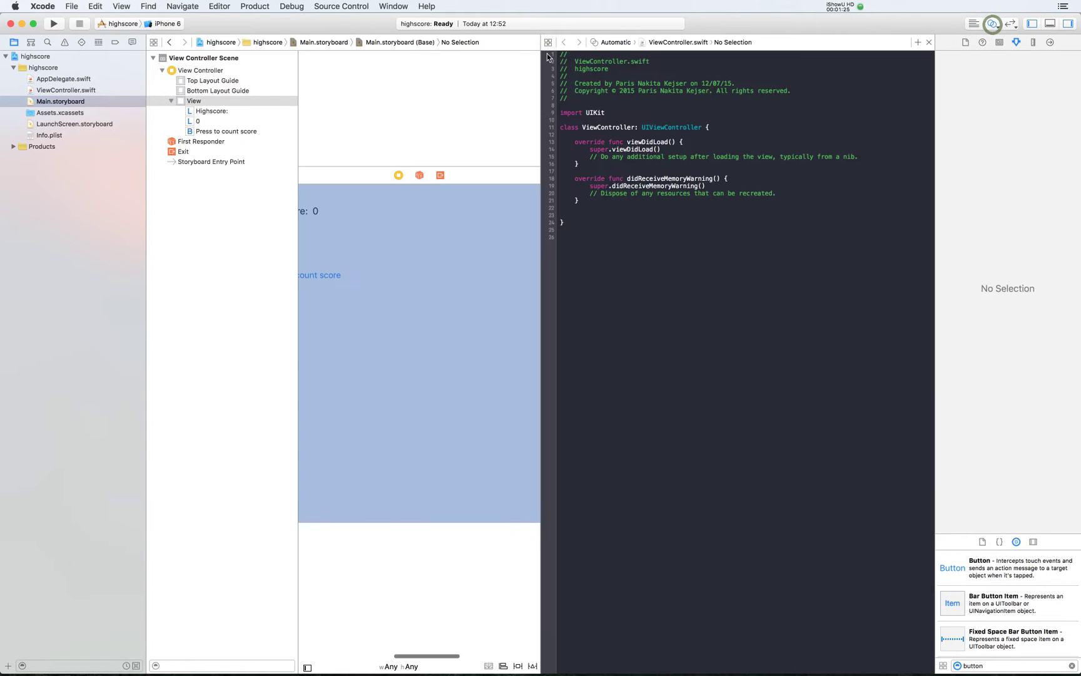
left_click(406, 137)
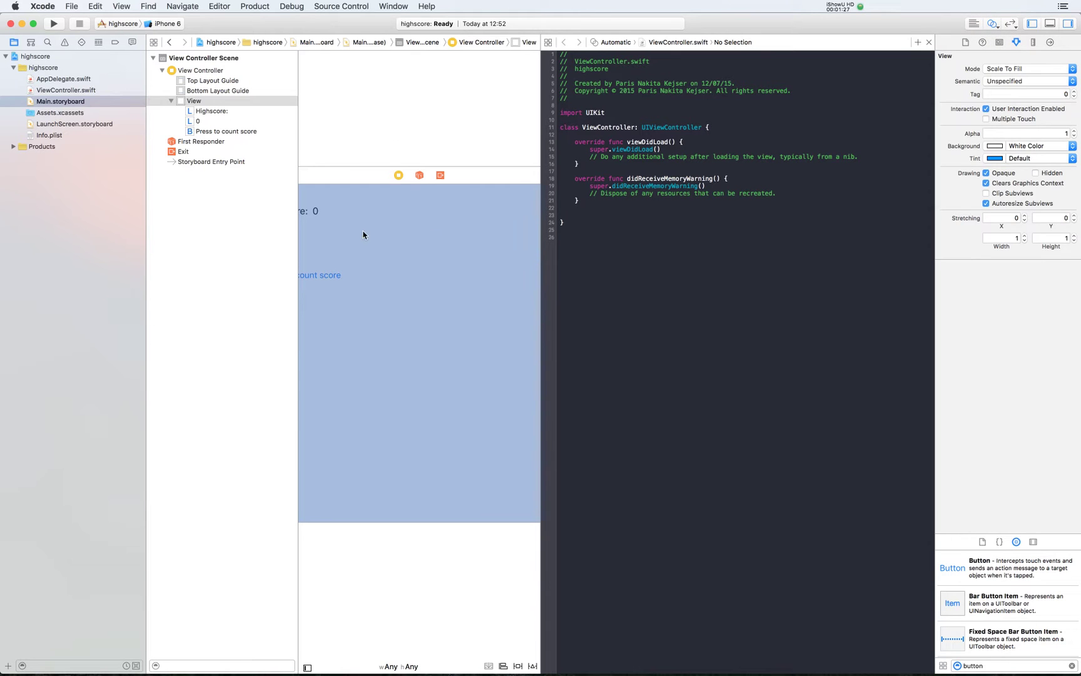
scroll(364, 234, "left", 5)
left_click(397, 143)
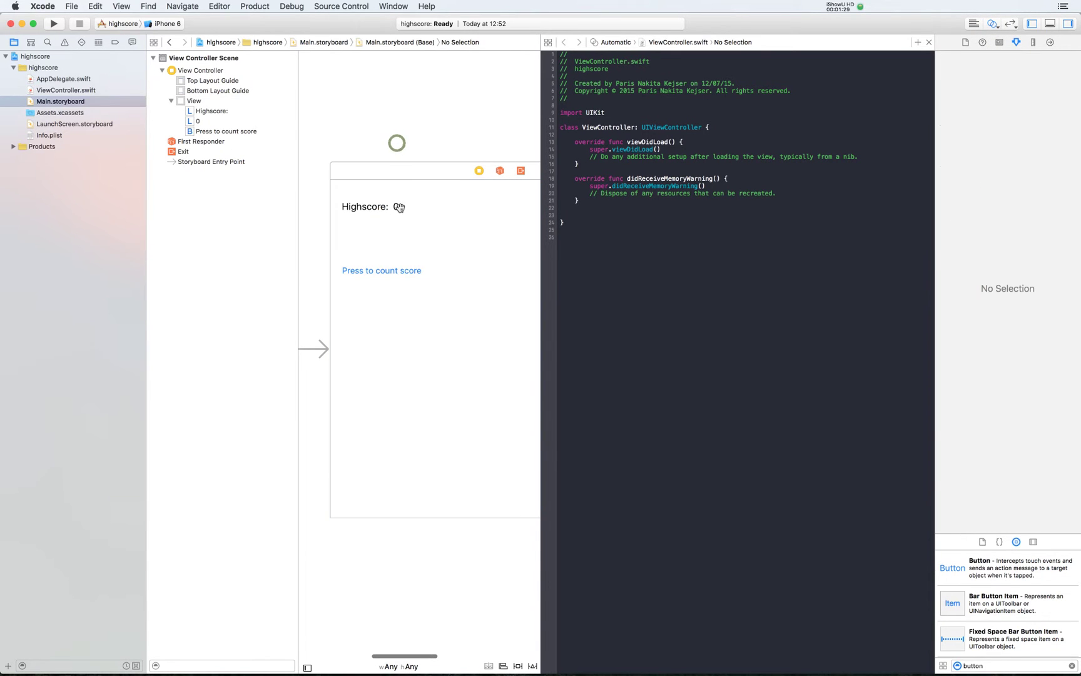
left_click_drag(398, 207, 582, 133)
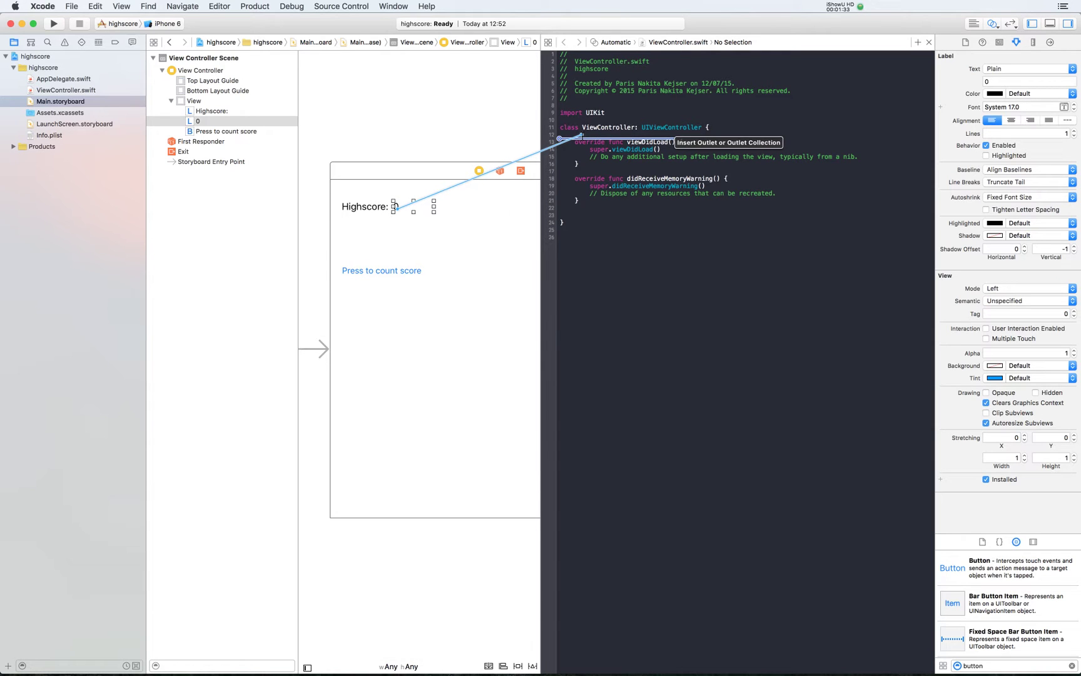
left_click_drag(582, 134, 582, 140)
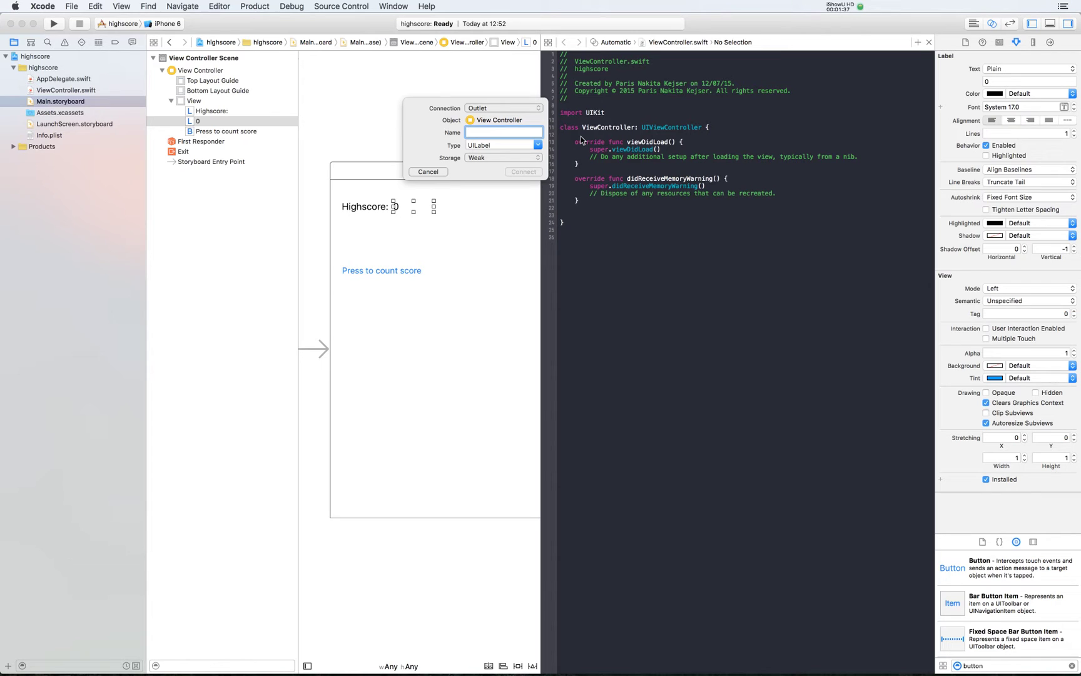
type("lblScore")
key("Return")
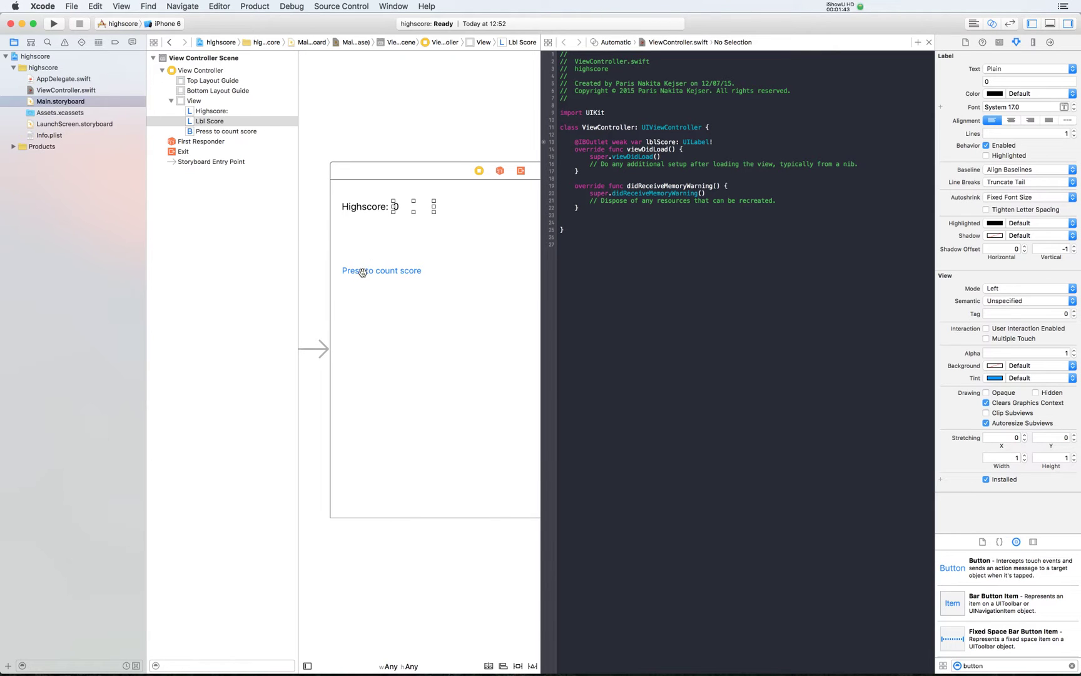
left_click_drag(362, 271, 570, 152)
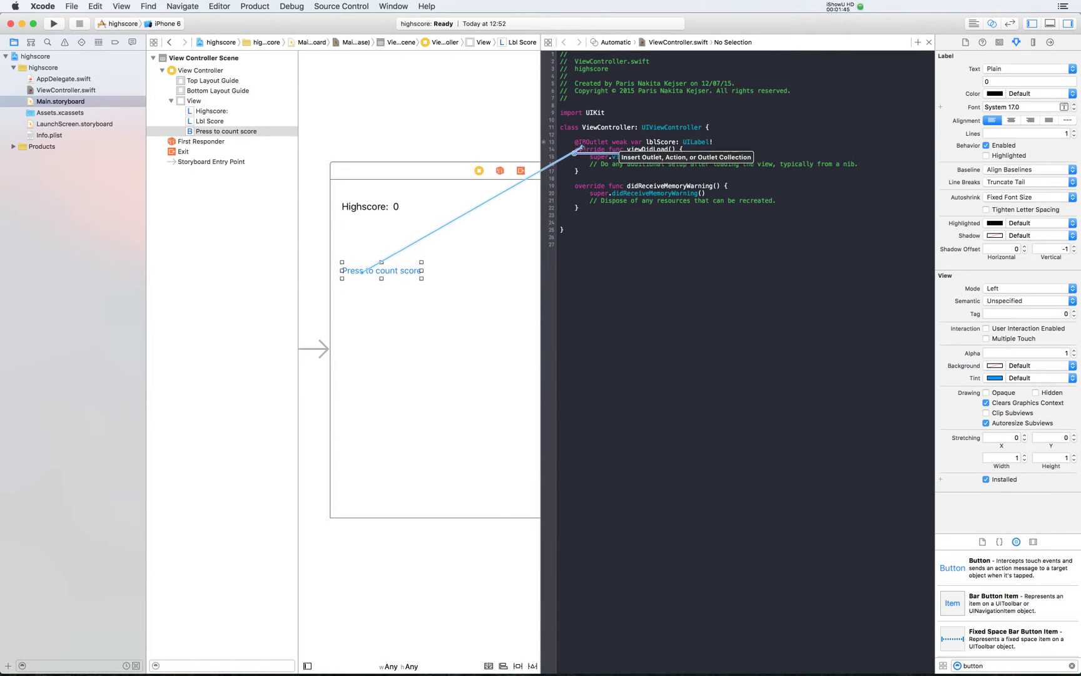
Connect the count-score button to ViewController as an Action named btnCountScore.
left_click_drag(571, 152, 584, 143)
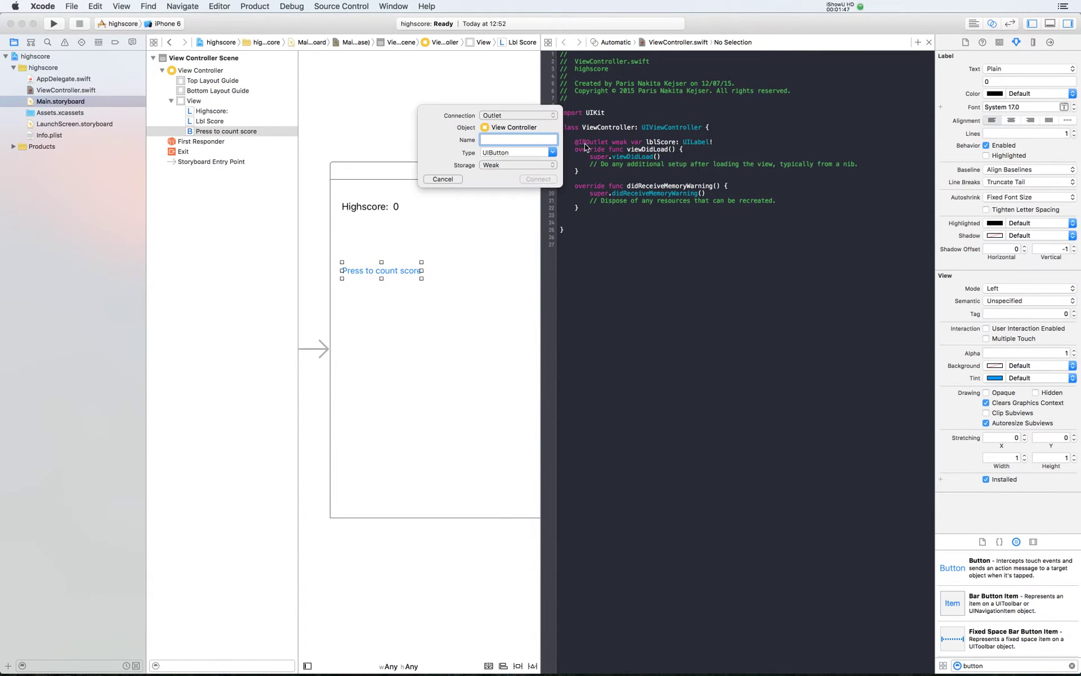
left_click(512, 114)
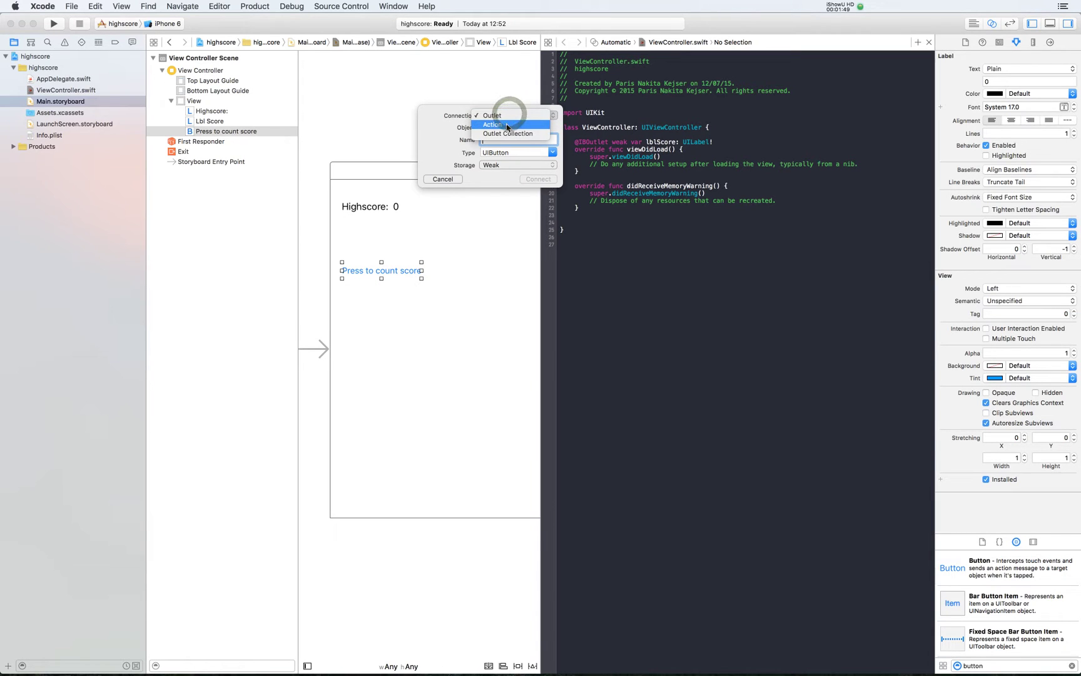
left_click(507, 127)
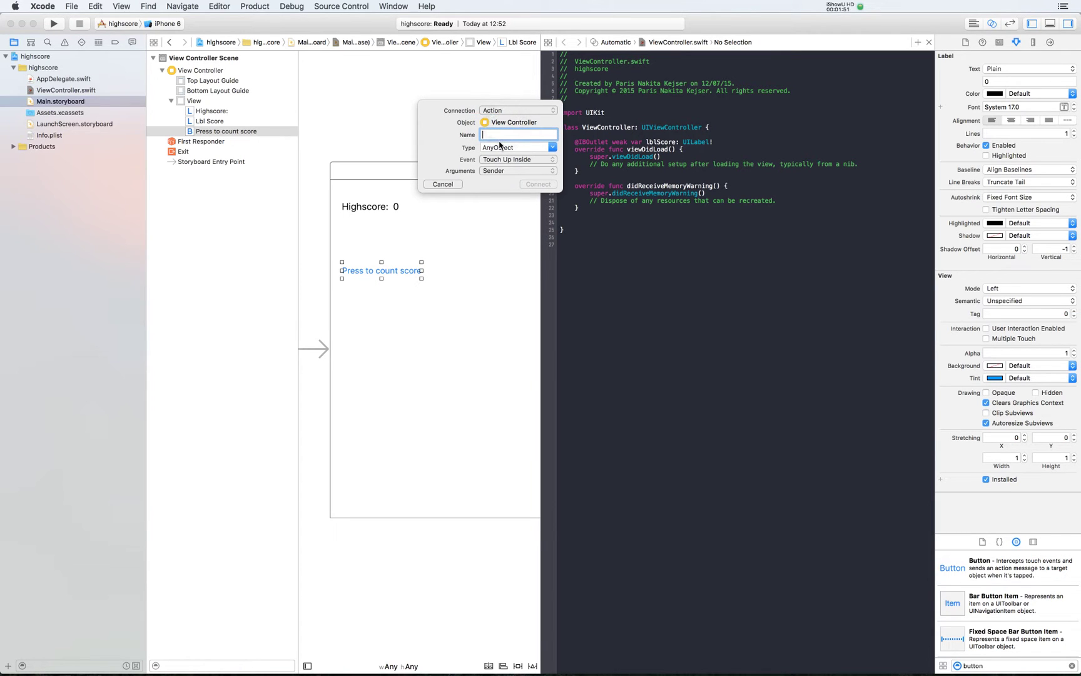
type("btnCountScore")
key("Return")
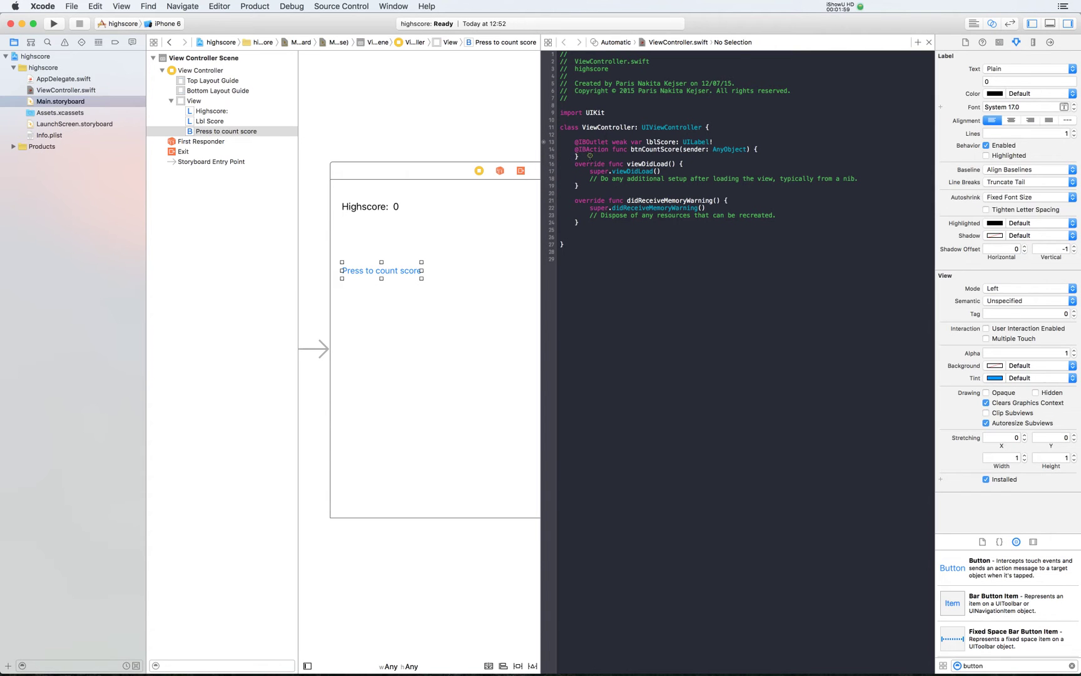
key("Return")
Declare 'var highscore = 0' at the top of the ViewController class.
left_click(574, 149)
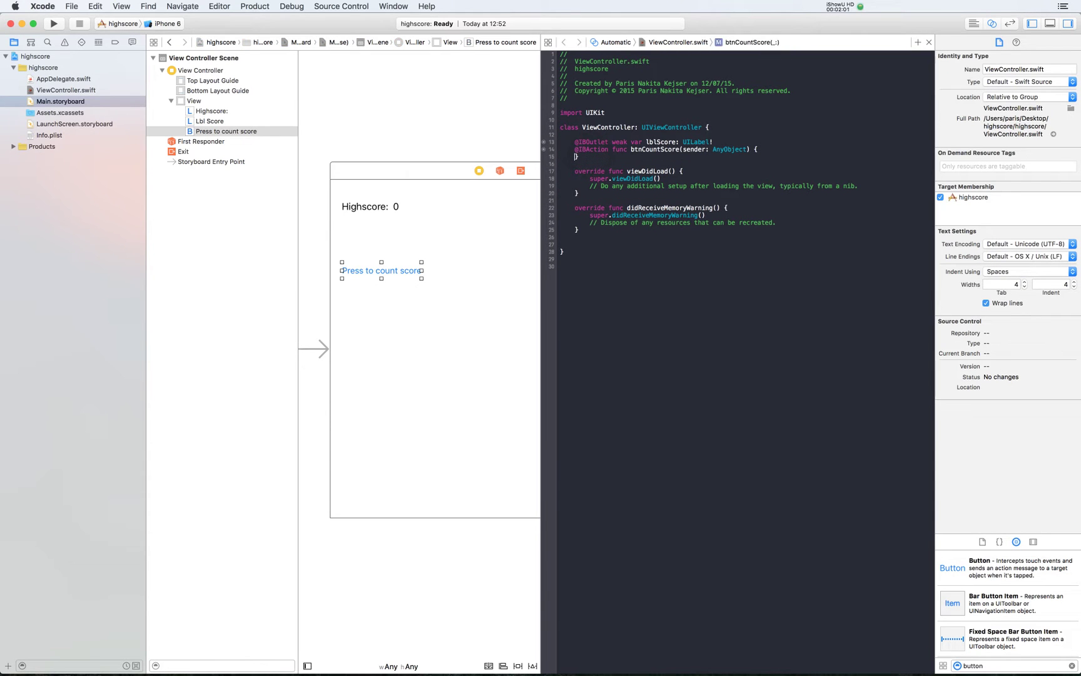
key("Return")
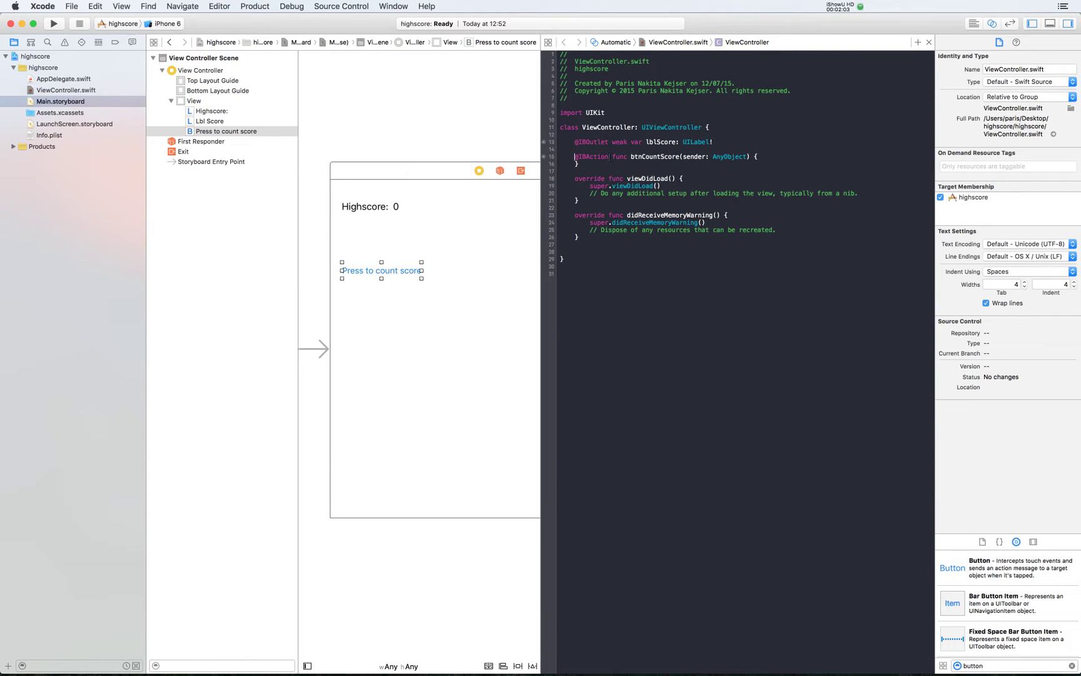
left_click(426, 257)
left_click(391, 274)
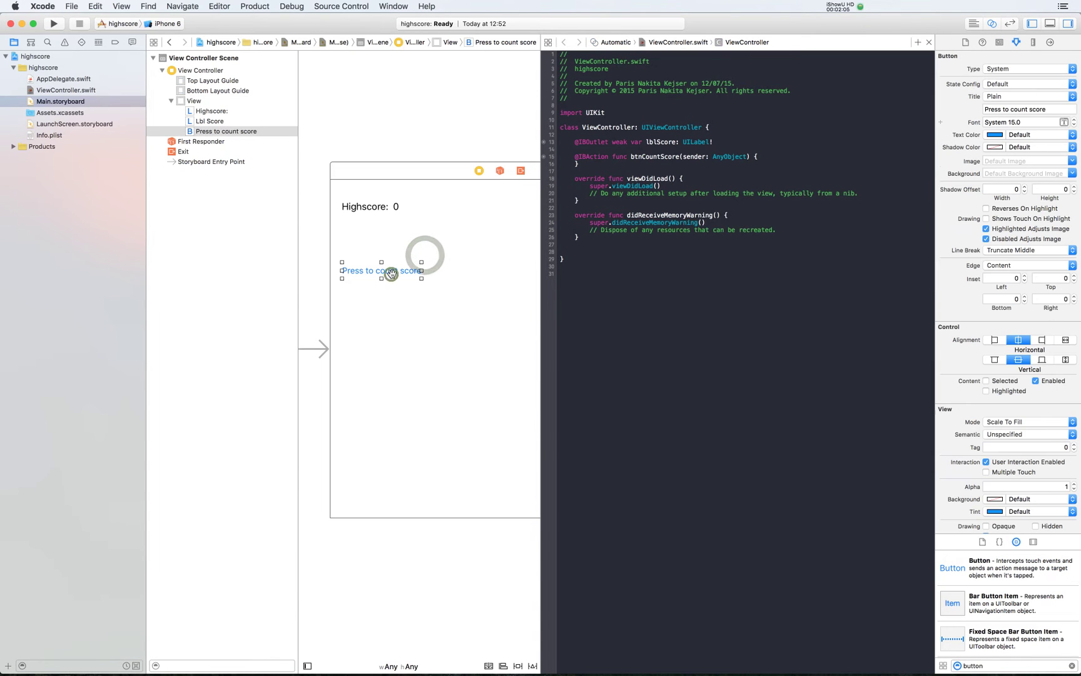
left_click(394, 206)
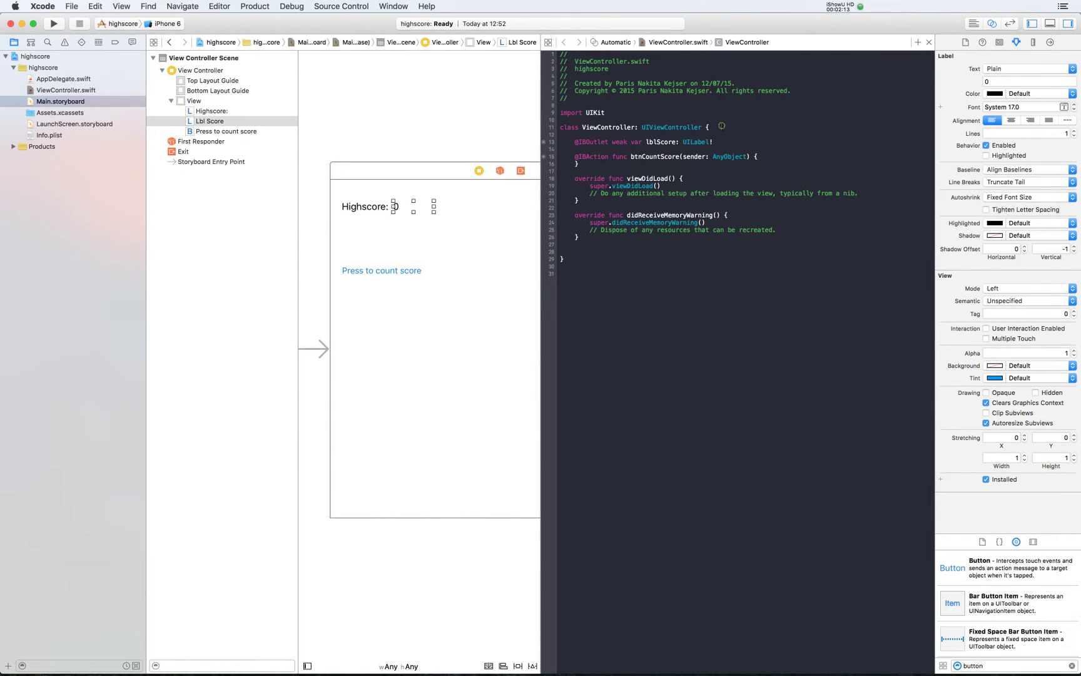
left_click(722, 128)
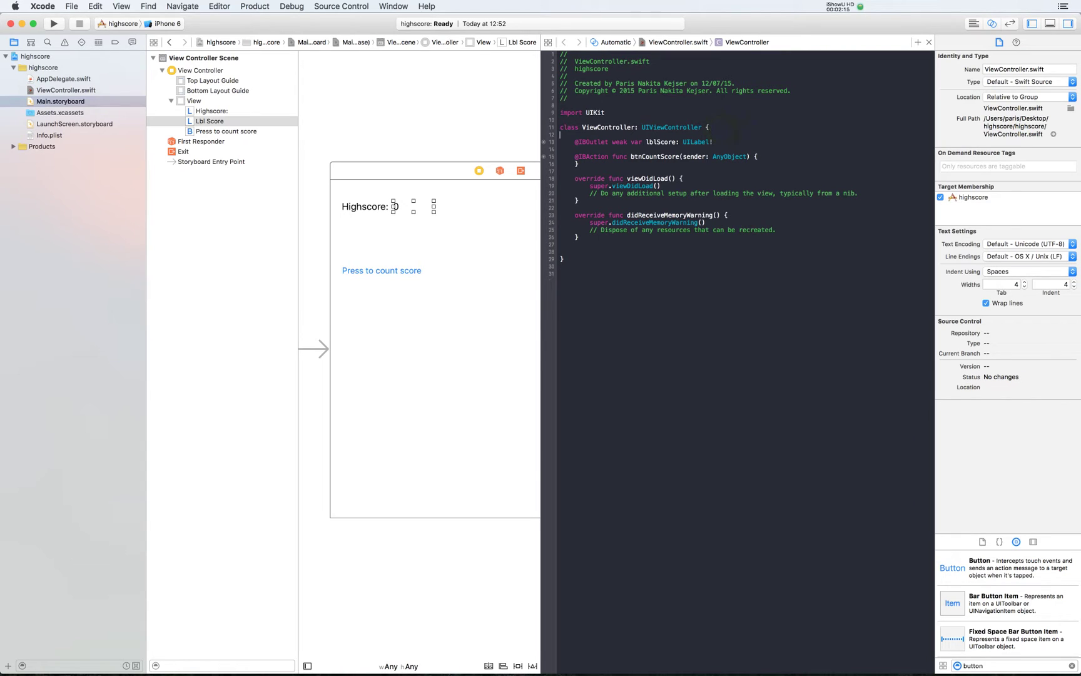
key("Return")
key("Up")
key("Return")
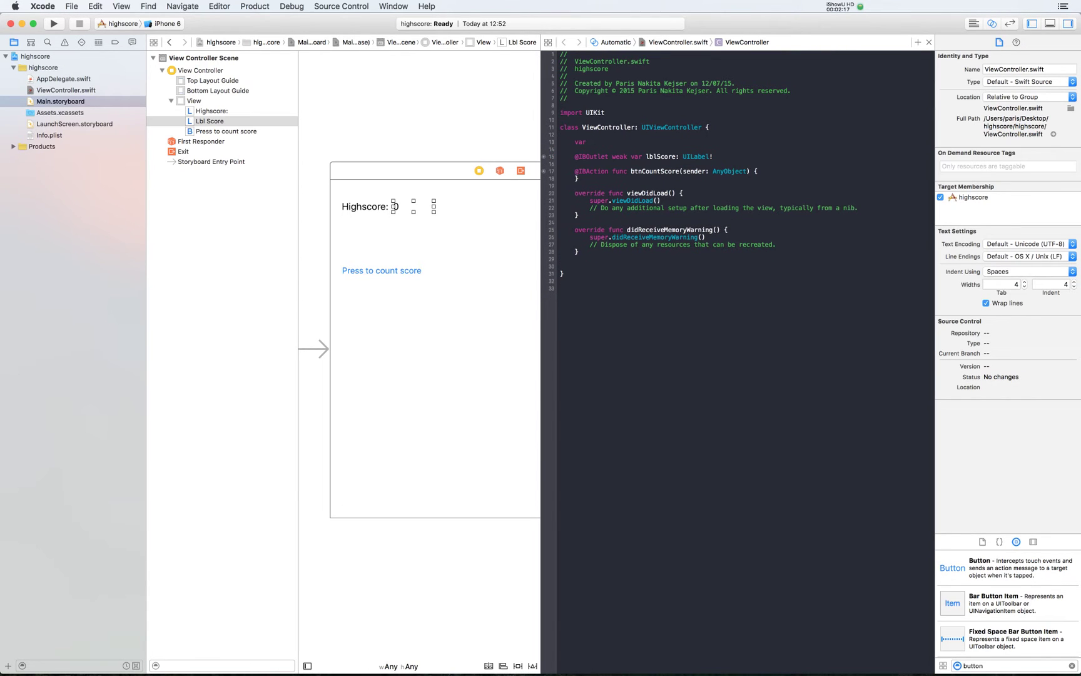
type("ighscore = 0")
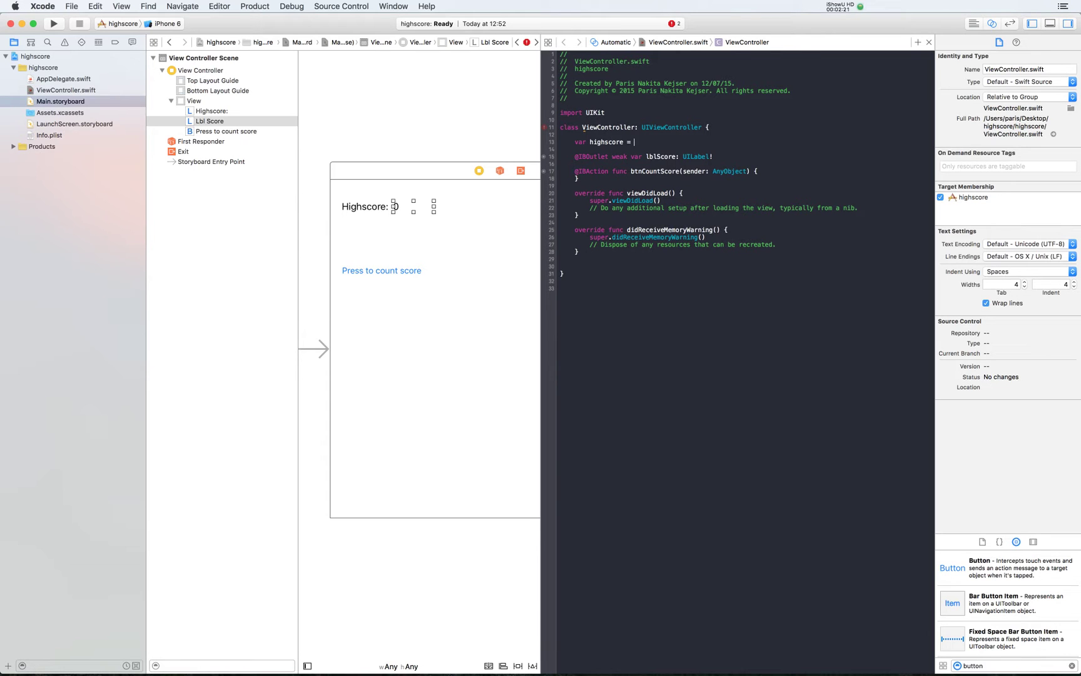
Fill btnCountScore with 'highscore++' and 'lblScore.text = String(highscore)', then build and run.
left_click(762, 171)
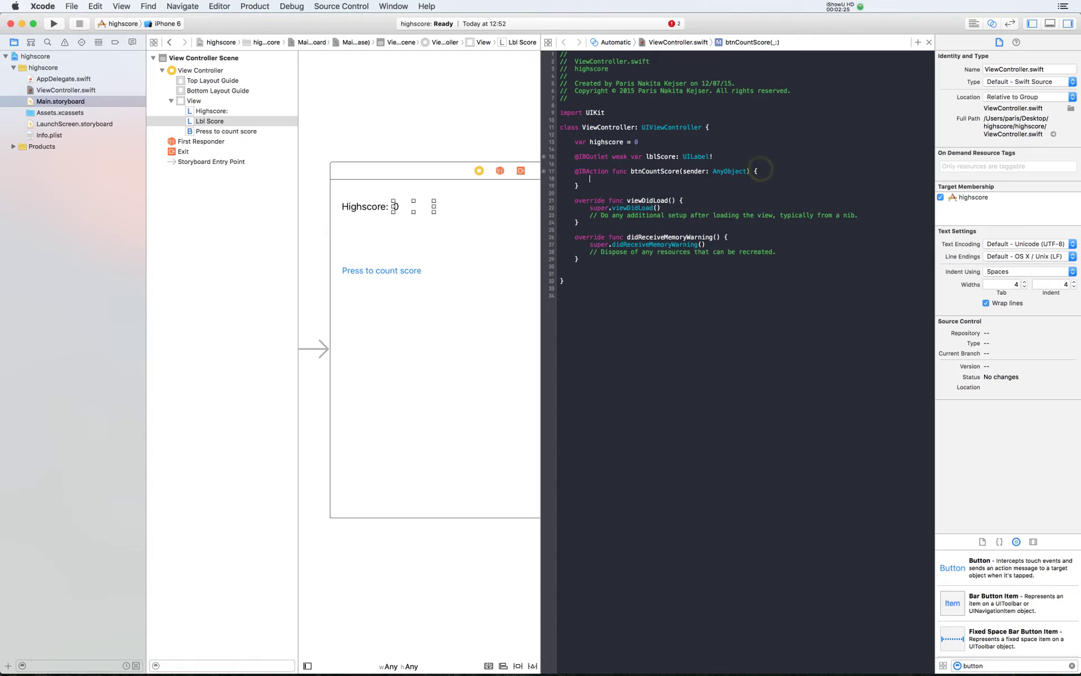
key("Return")
type("hi")
key("Return")
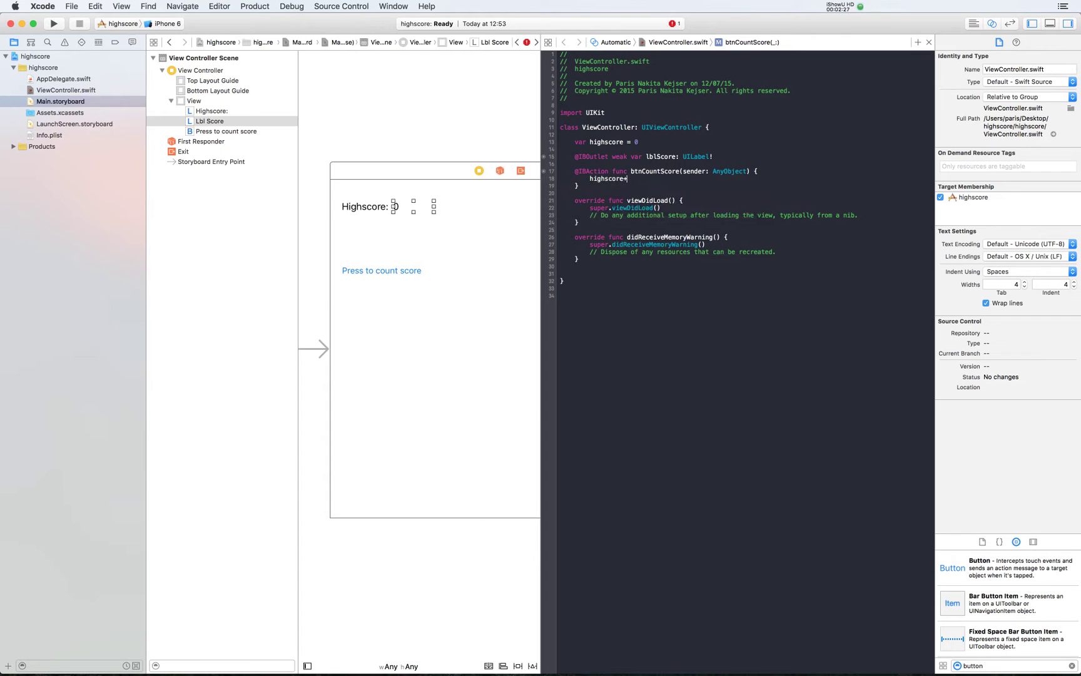
type("++")
key("Return")
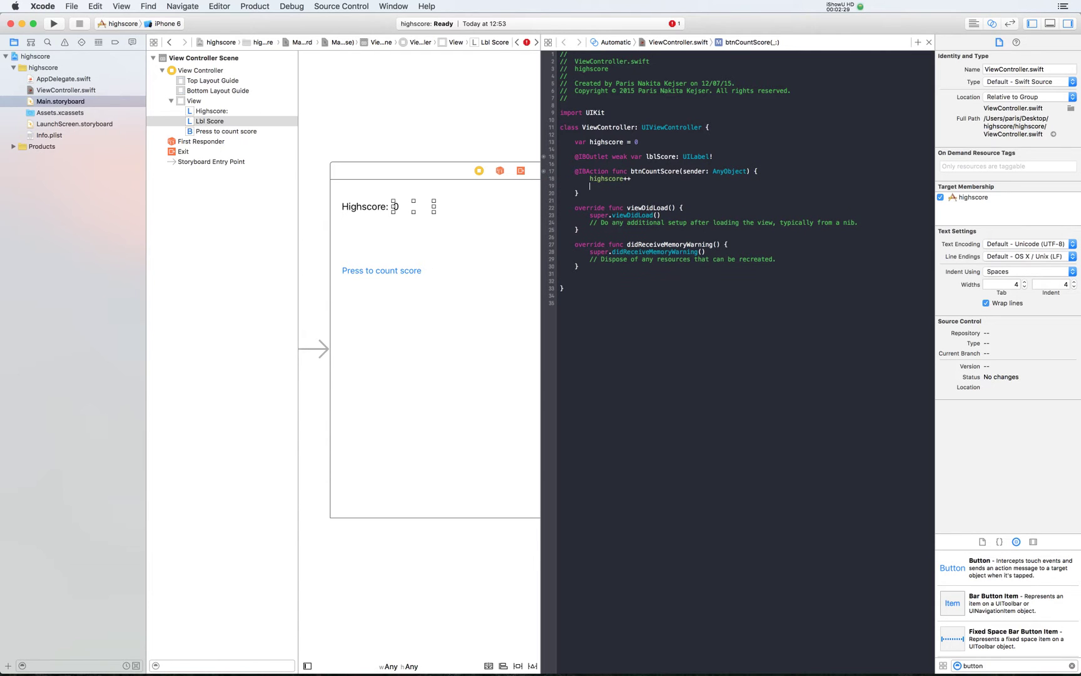
type("lbl")
key("Return")
type("lblScore.")
type("t")
key("Return")
type("= String")
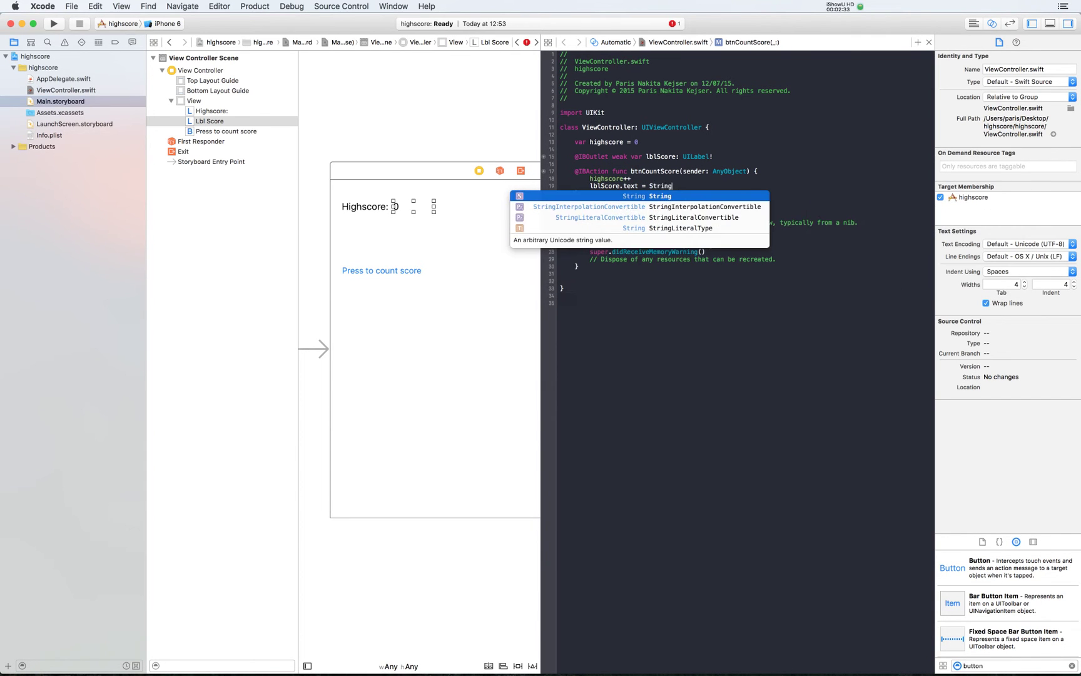
type("(hi")
key("Return")
type(")")
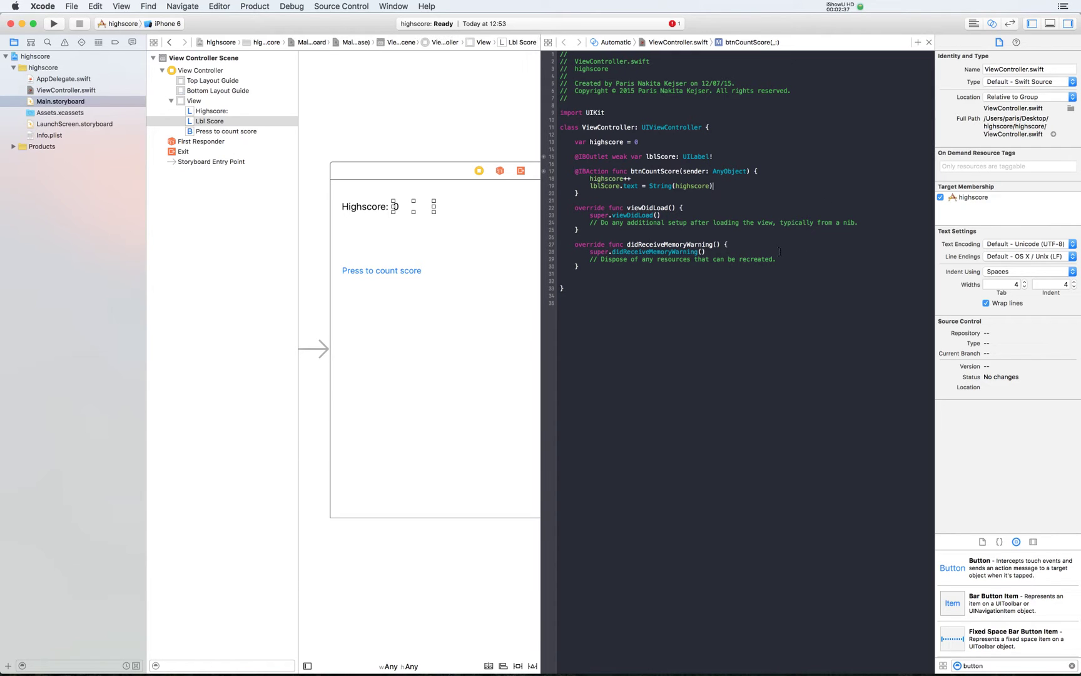
left_click(56, 24)
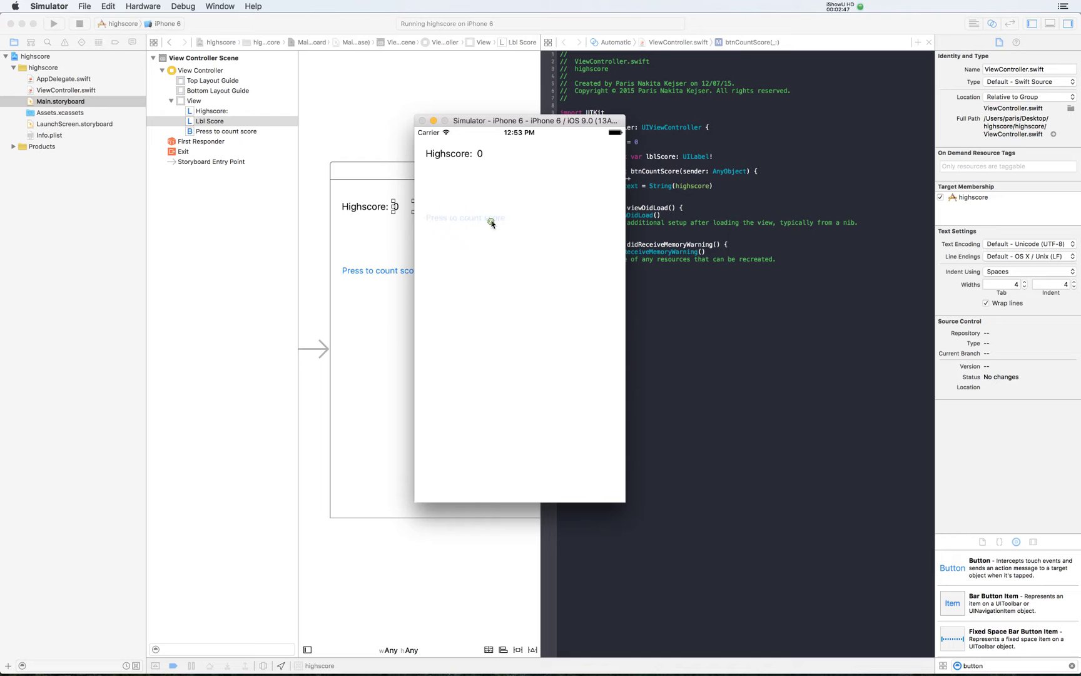
Tap 'Press to count score' repeatedly, raising the score to 18.
triple_click(490, 222)
double_click(490, 222)
double_click(489, 221)
double_click(491, 221)
double_click(490, 221)
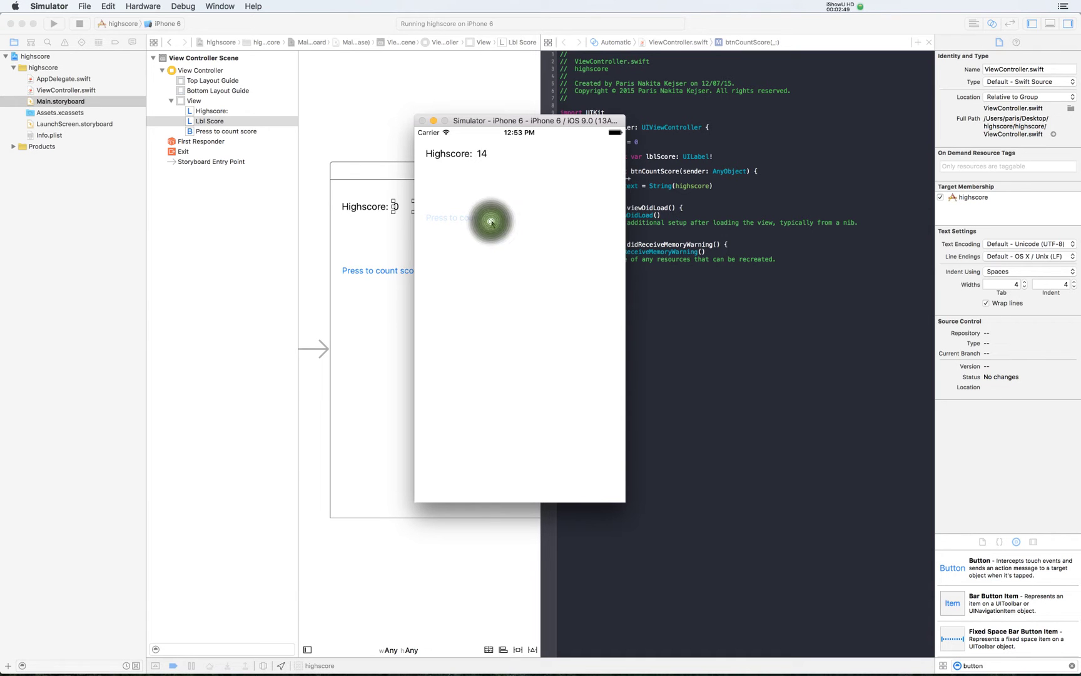
triple_click(491, 222)
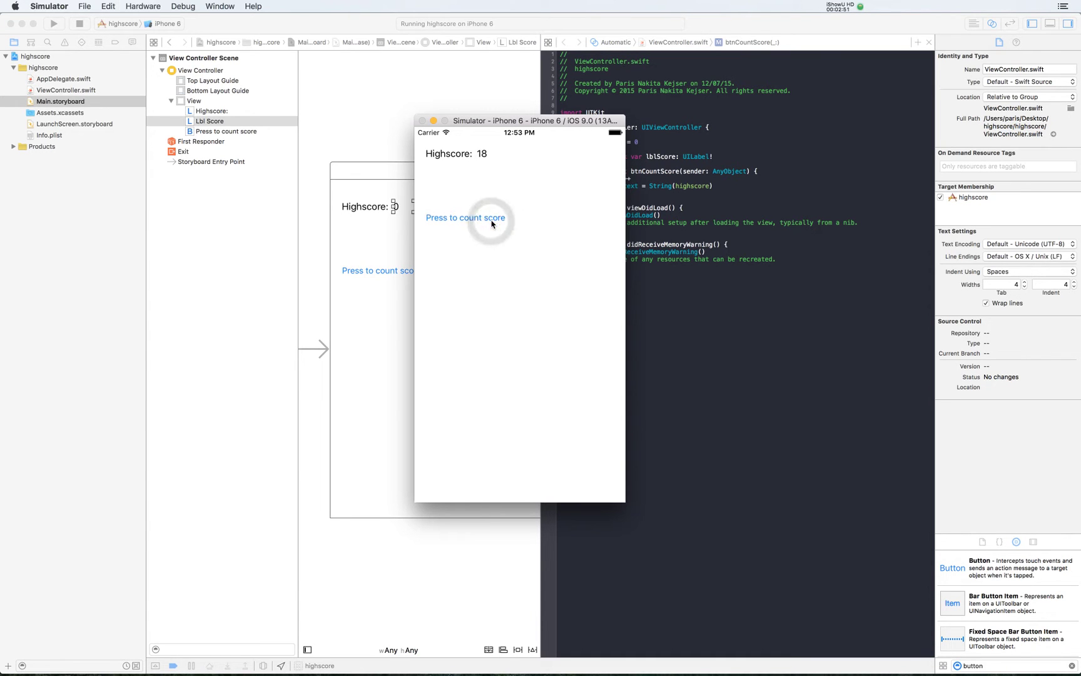
Quit and relaunch the Highscore app, see the score reset to 0, and count again.
key("super+shift+h")
left_click_drag(560, 241, 503, 236)
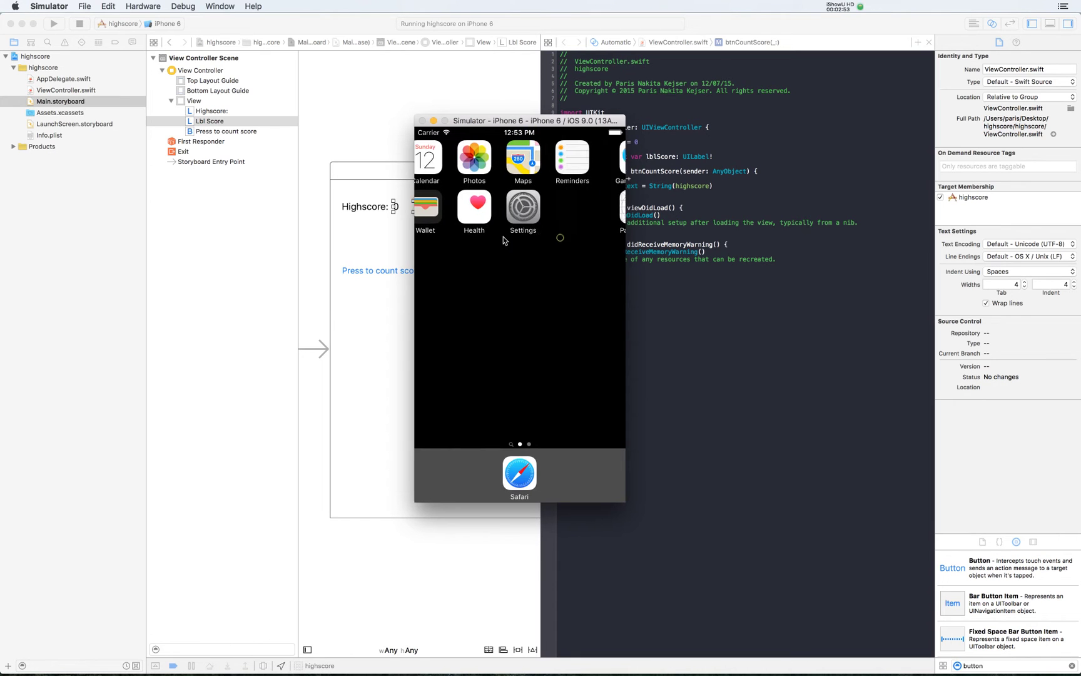
left_click(560, 237)
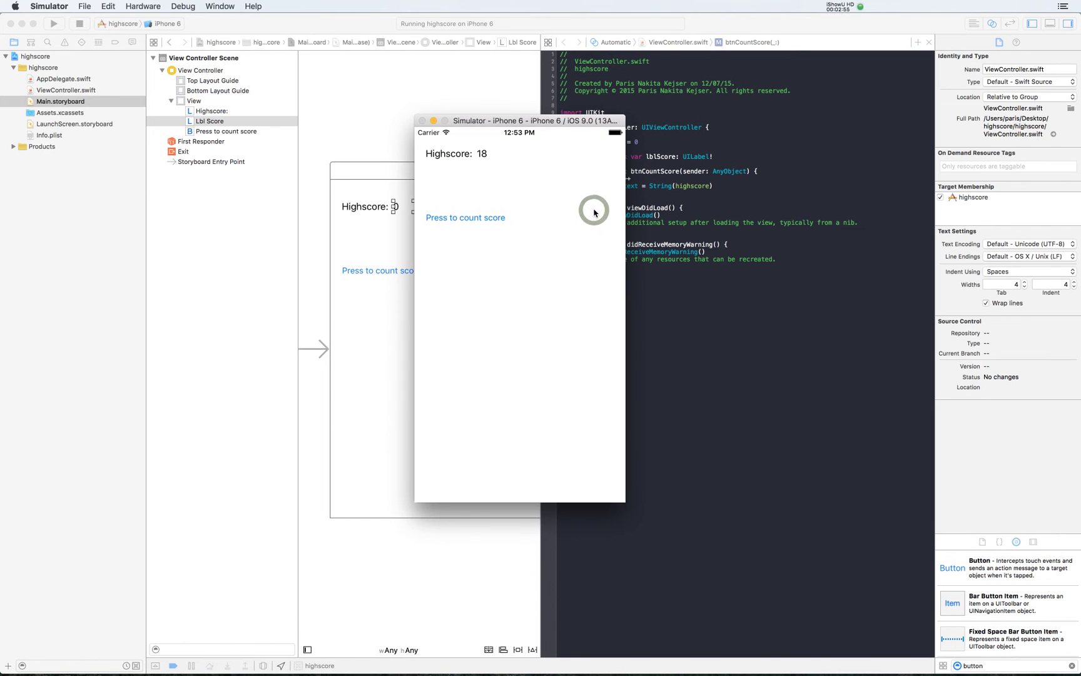
key("super+shift+h")
key("super+shift+h")
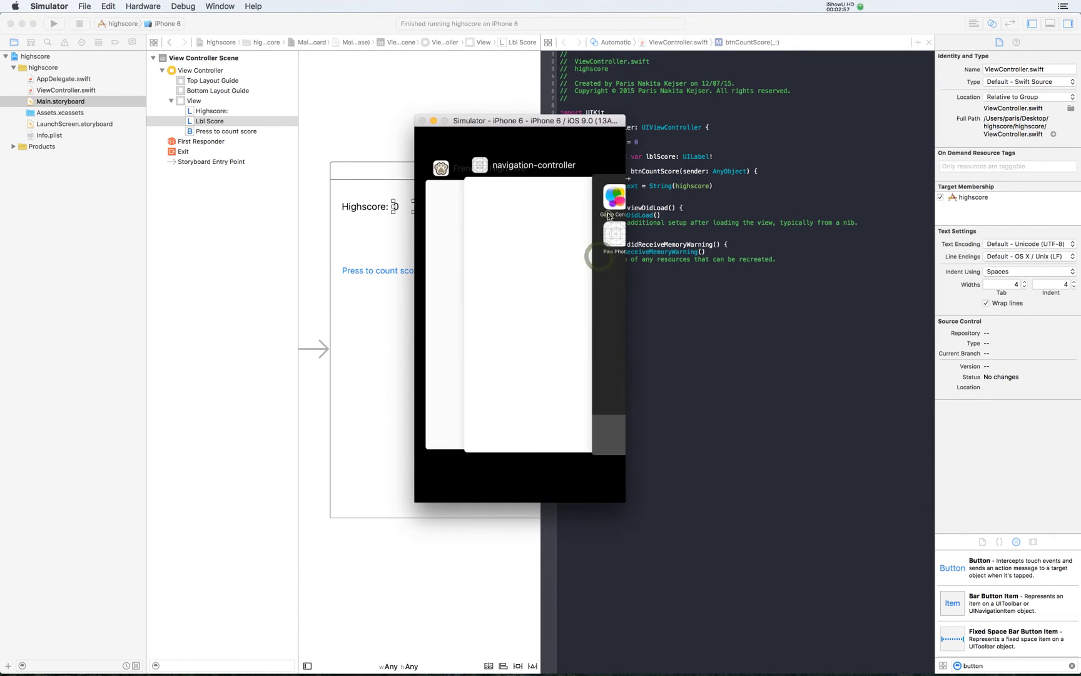
left_click(608, 215)
left_click(608, 216)
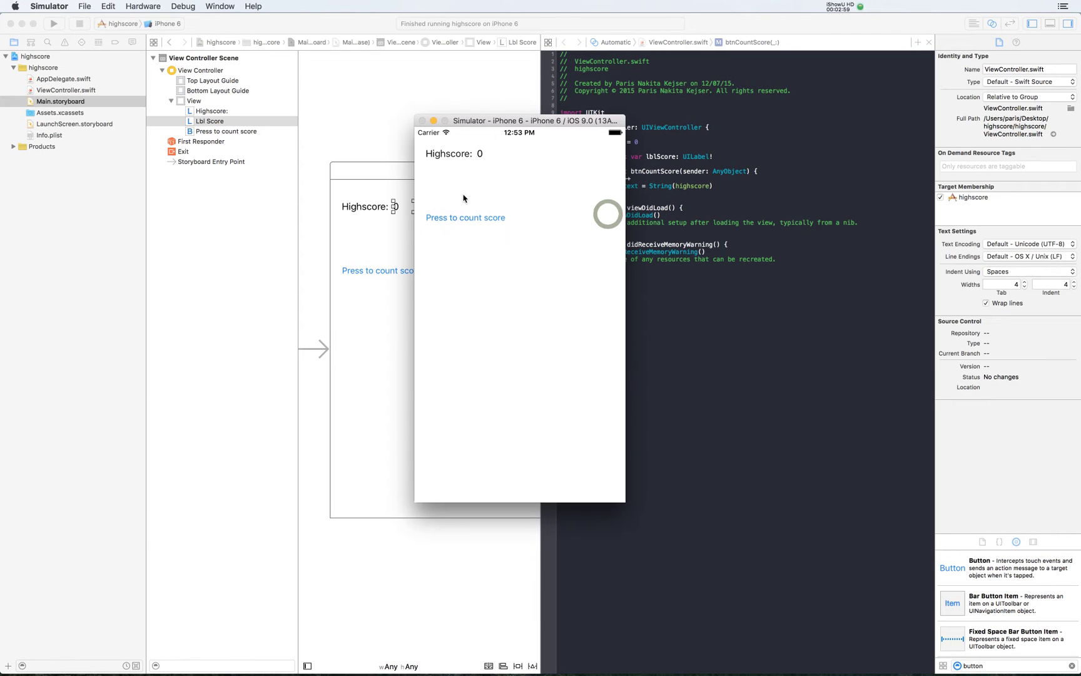
left_click(461, 221)
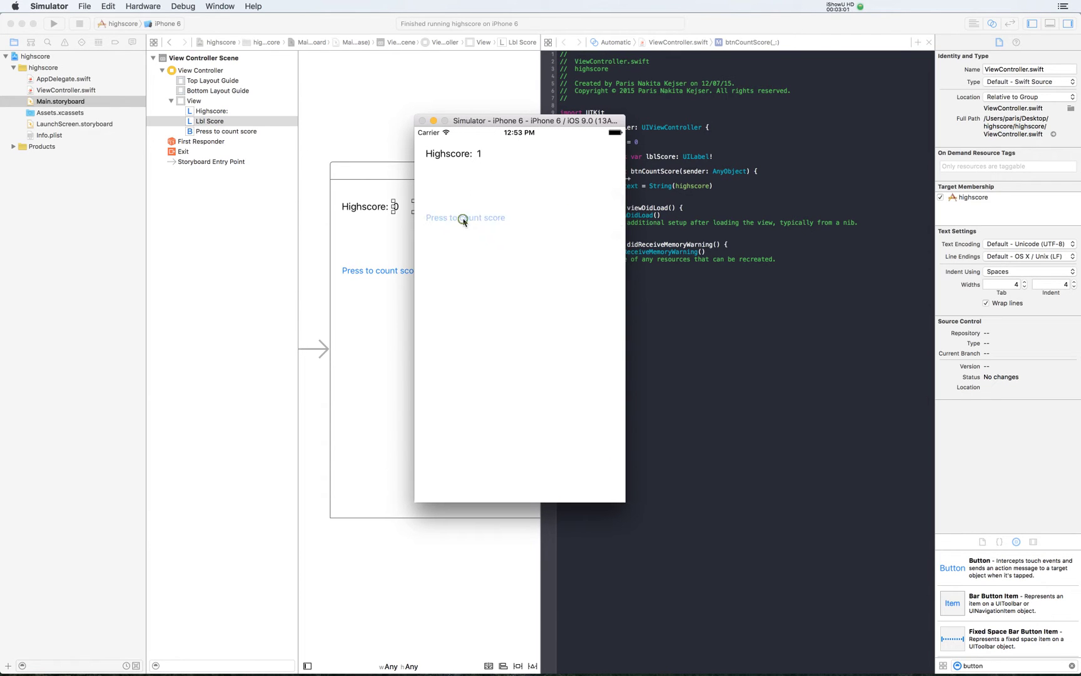
left_click(461, 221)
left_click(461, 221)
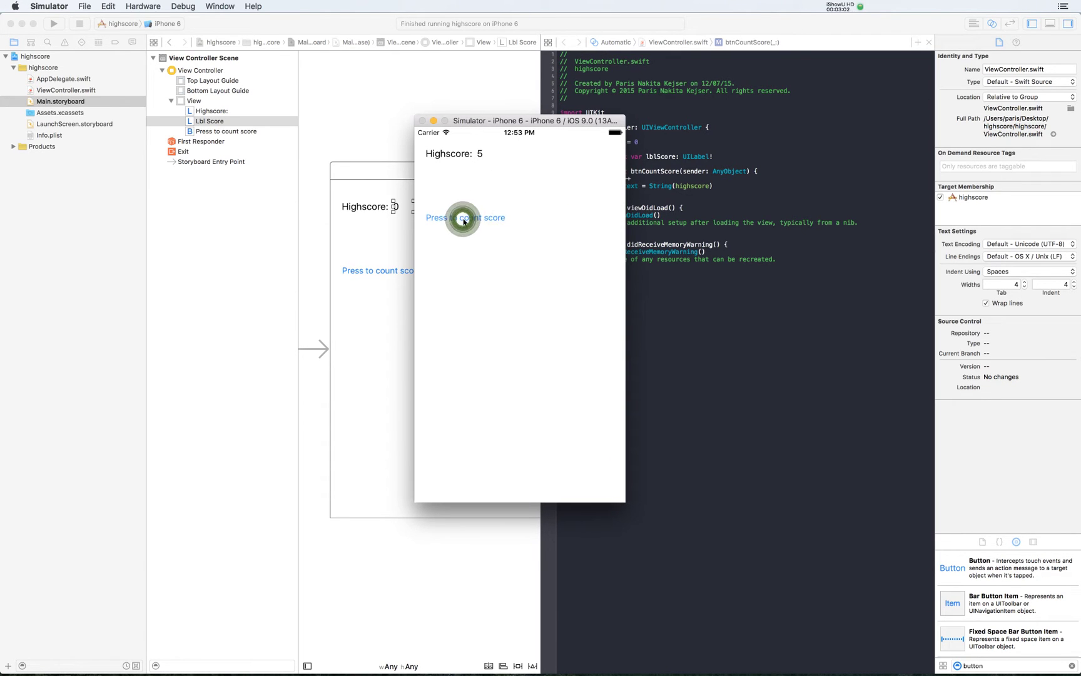
left_click(334, 95)
Stop the app and add 'let userDefaults = NSUserDefaults.standardUserDefaults()' above 'var highscore = 0'.
left_click(84, 26)
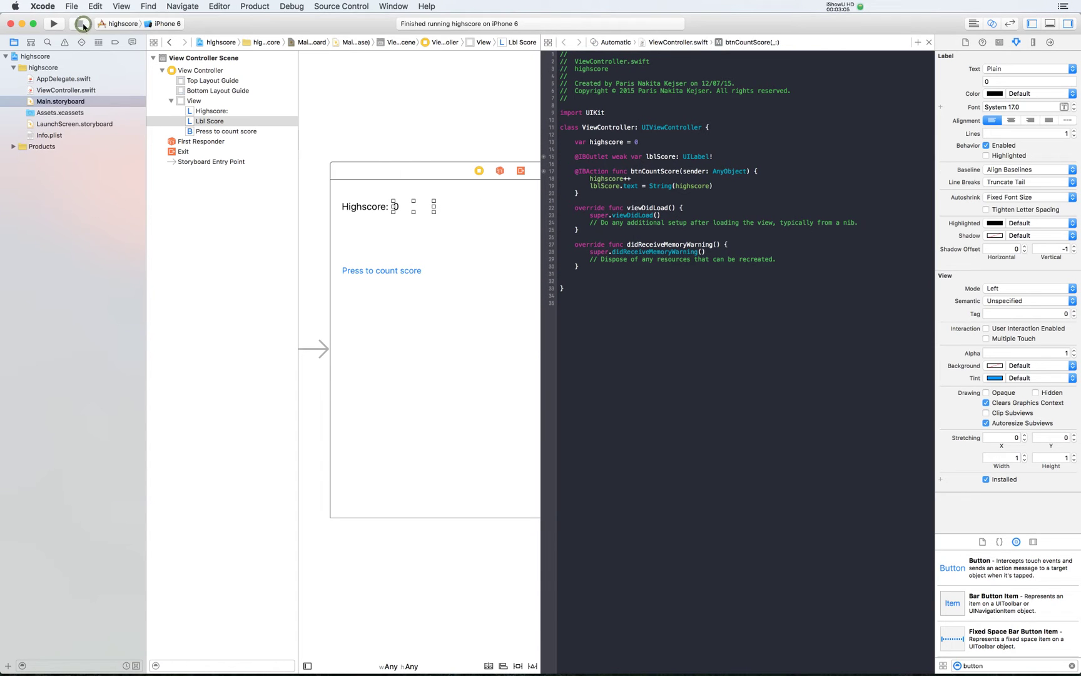
left_click(691, 283)
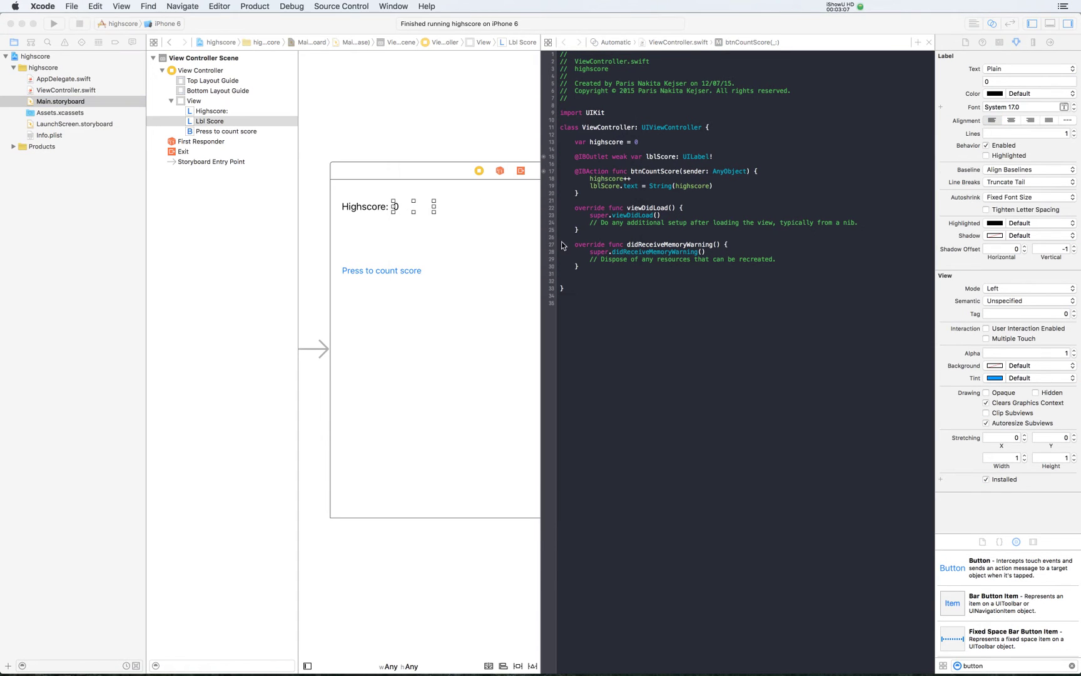
left_click(690, 284)
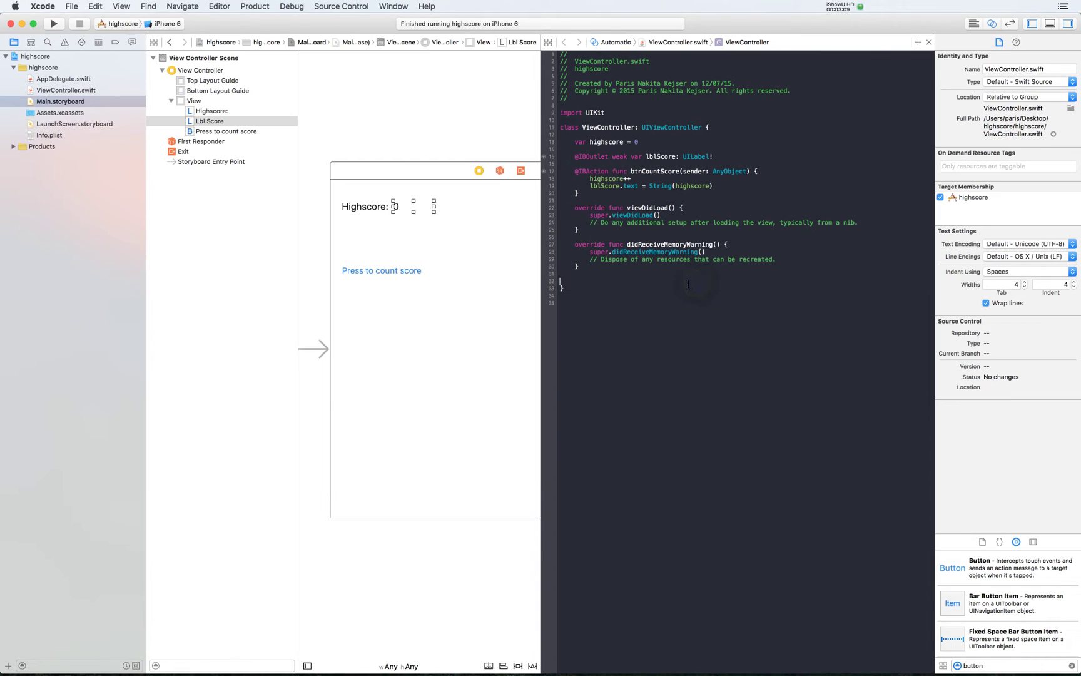
key("BackSpace")
key("BackSpace")
key("Return")
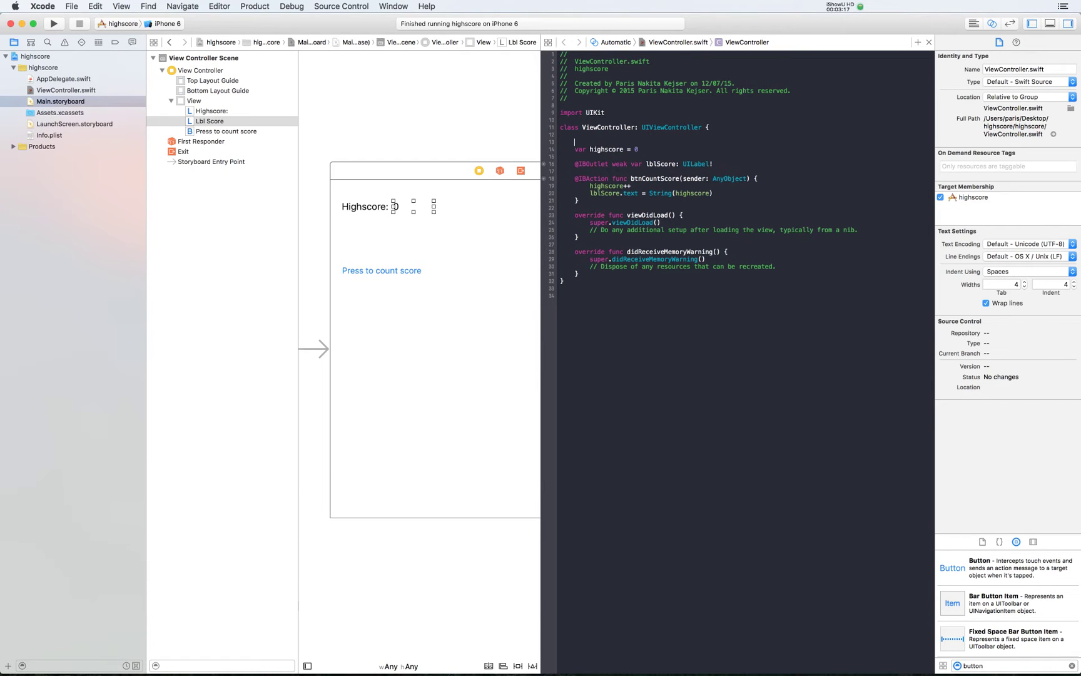
type("let")
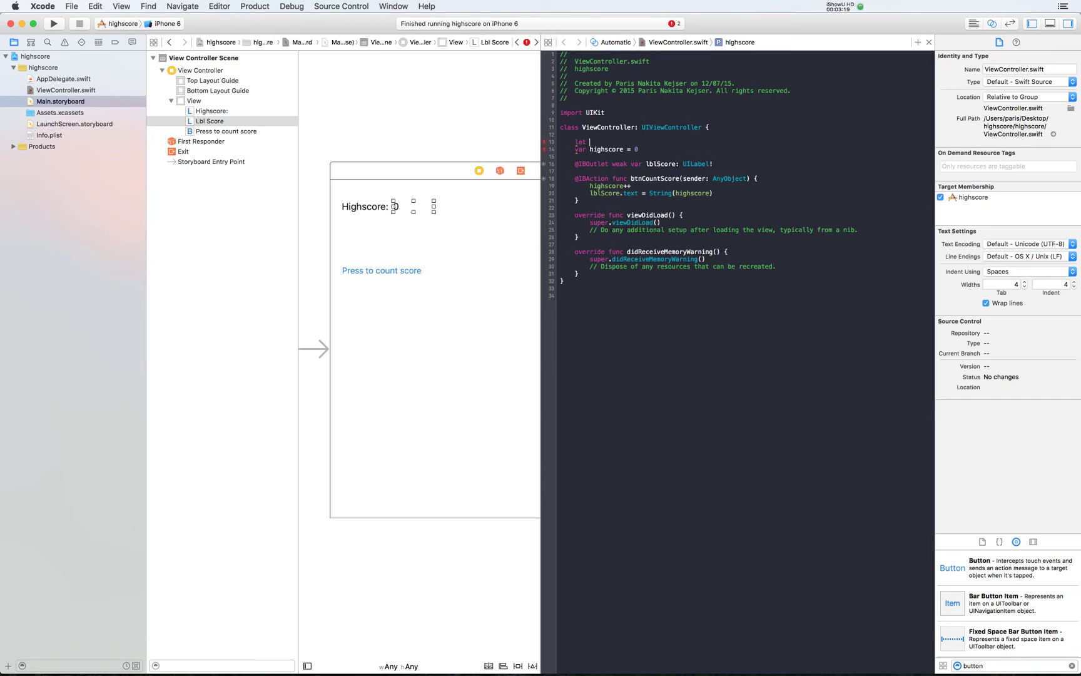
type("userDef")
type("aults = ")
type("NSUs")
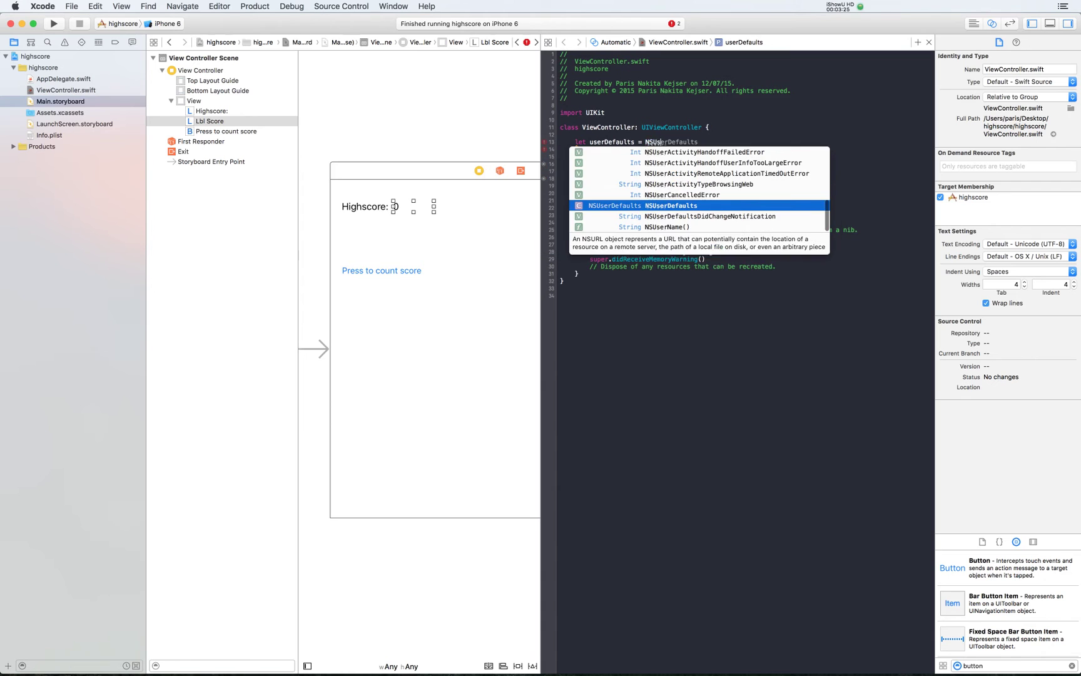
key("Return")
type(".")
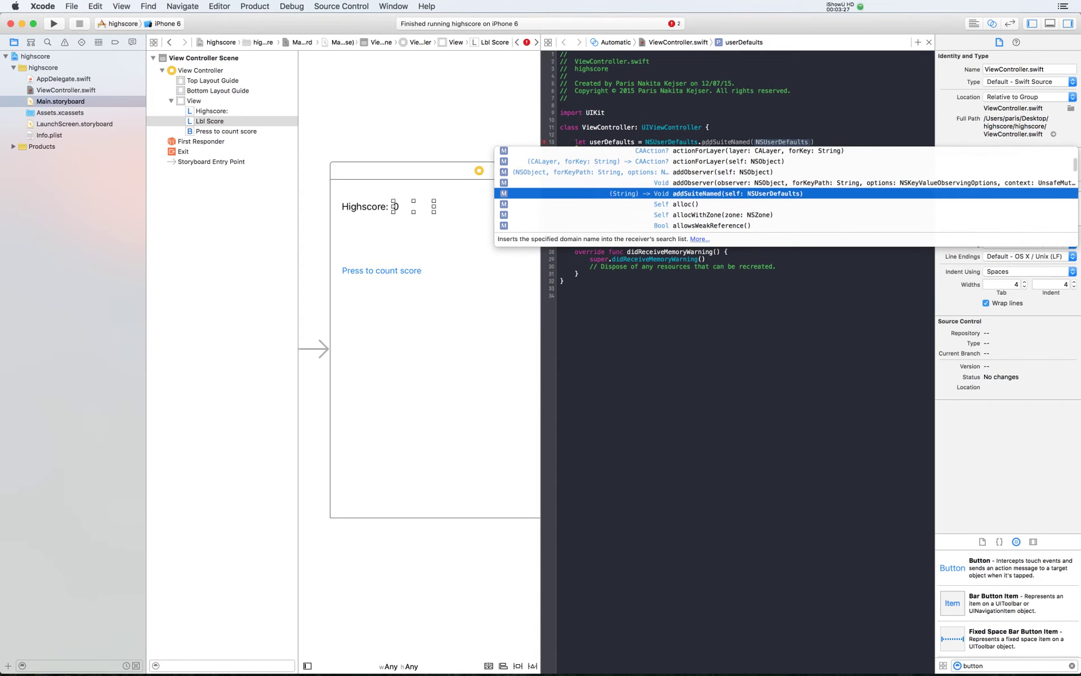
type("stan")
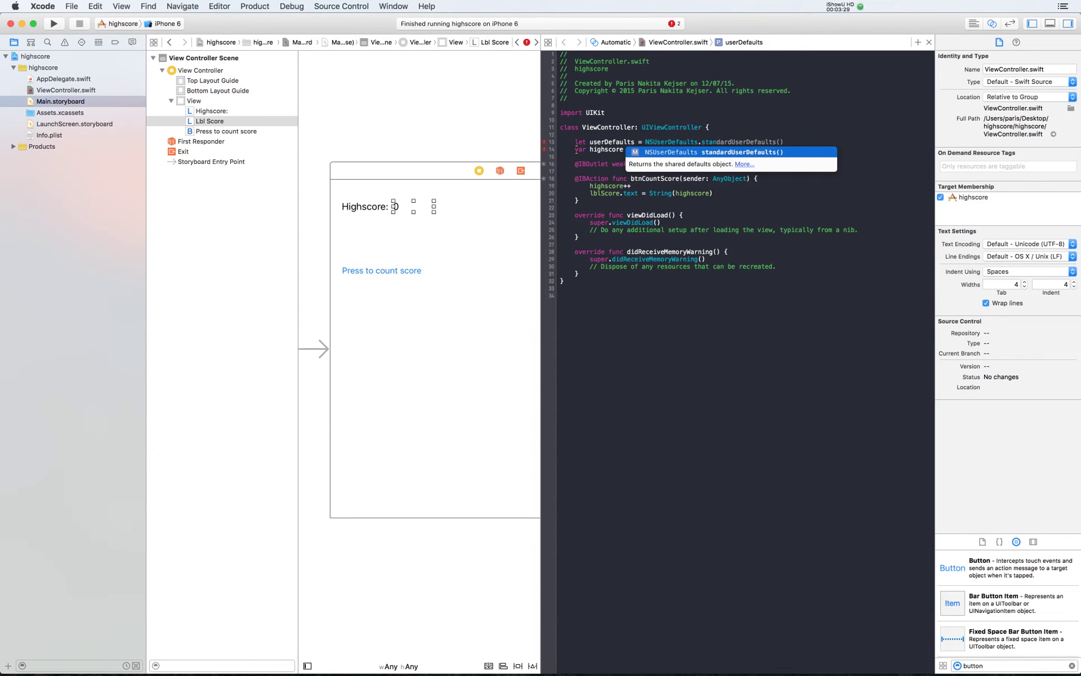
key("Return")
key("Return")
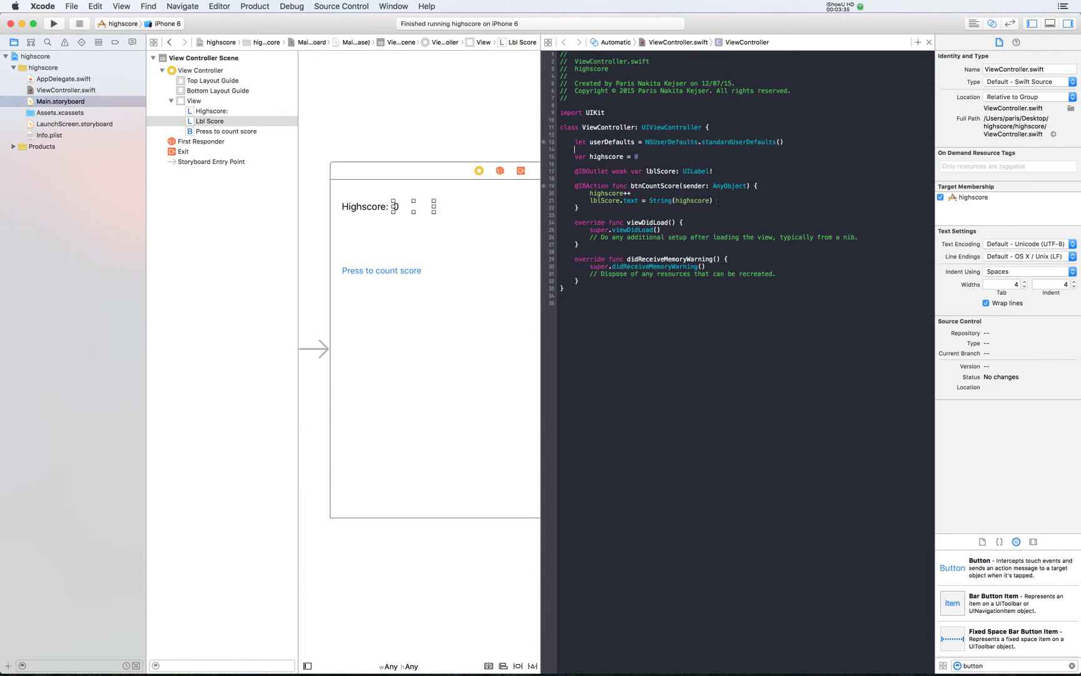
After highscore++, add 'userDefaults.setValue(highscore, forKey: "Highscore")'.
left_click(724, 237)
left_click(727, 194)
key("Return")
key("Return")
key("Return")
key("Up")
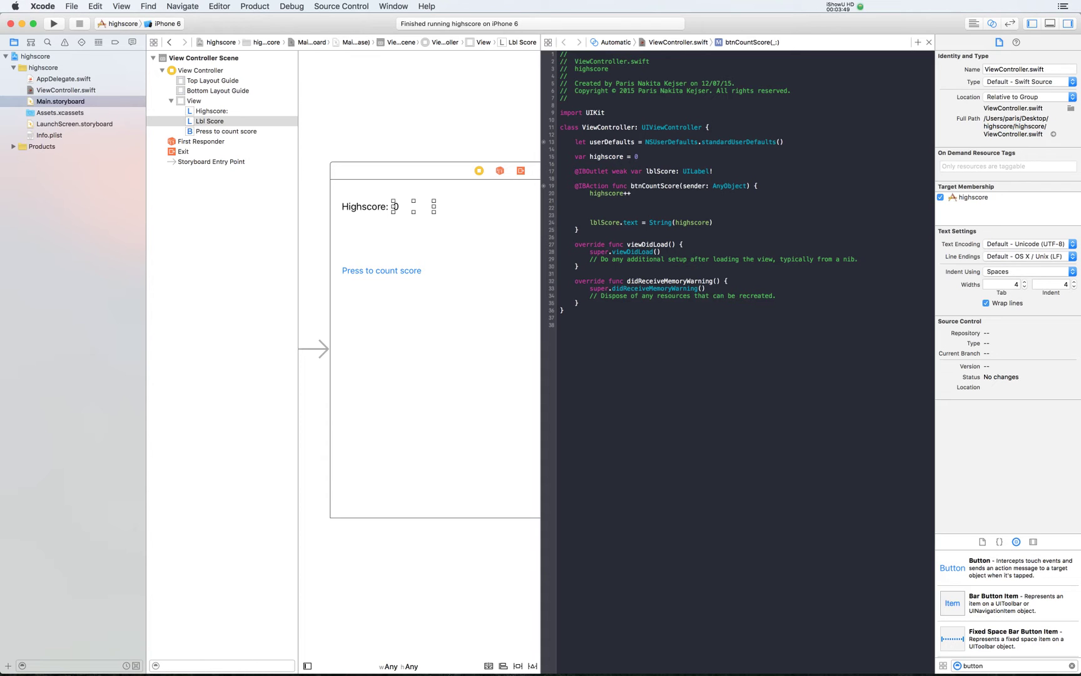
type("self.h")
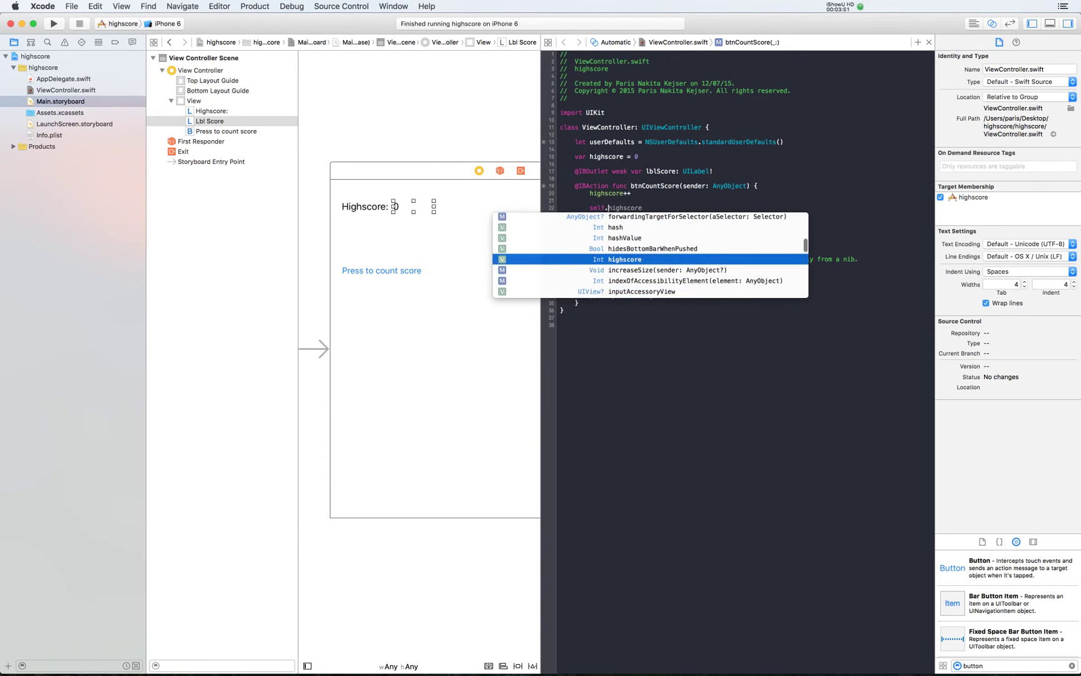
key("BackSpace")
type("use")
key("Return")
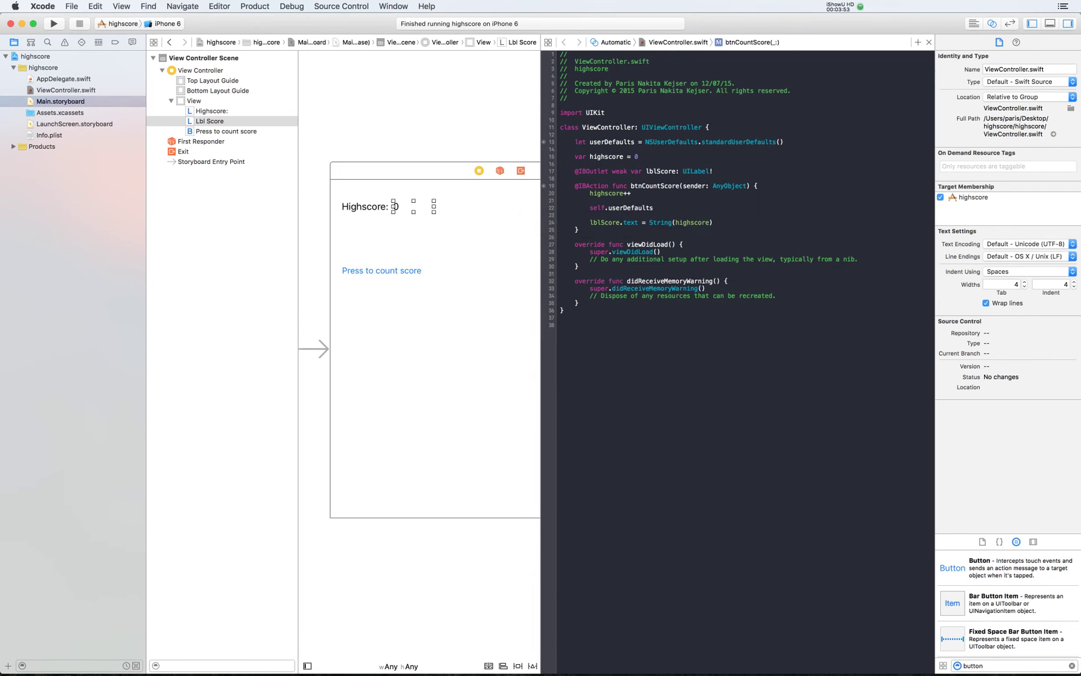
type(".set")
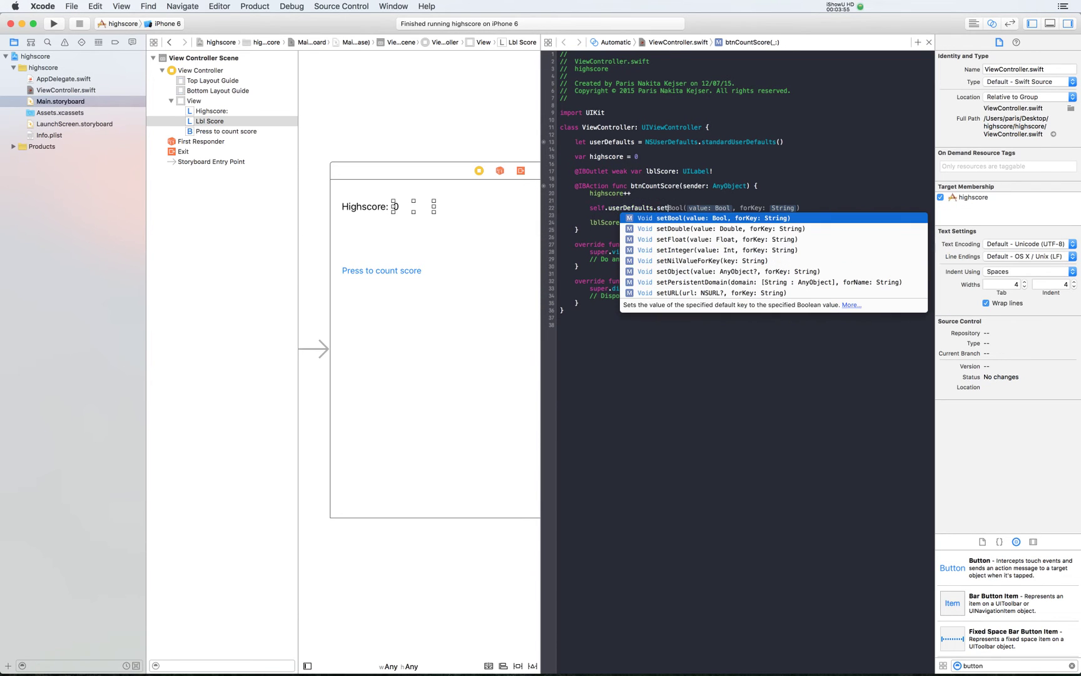
type("Value")
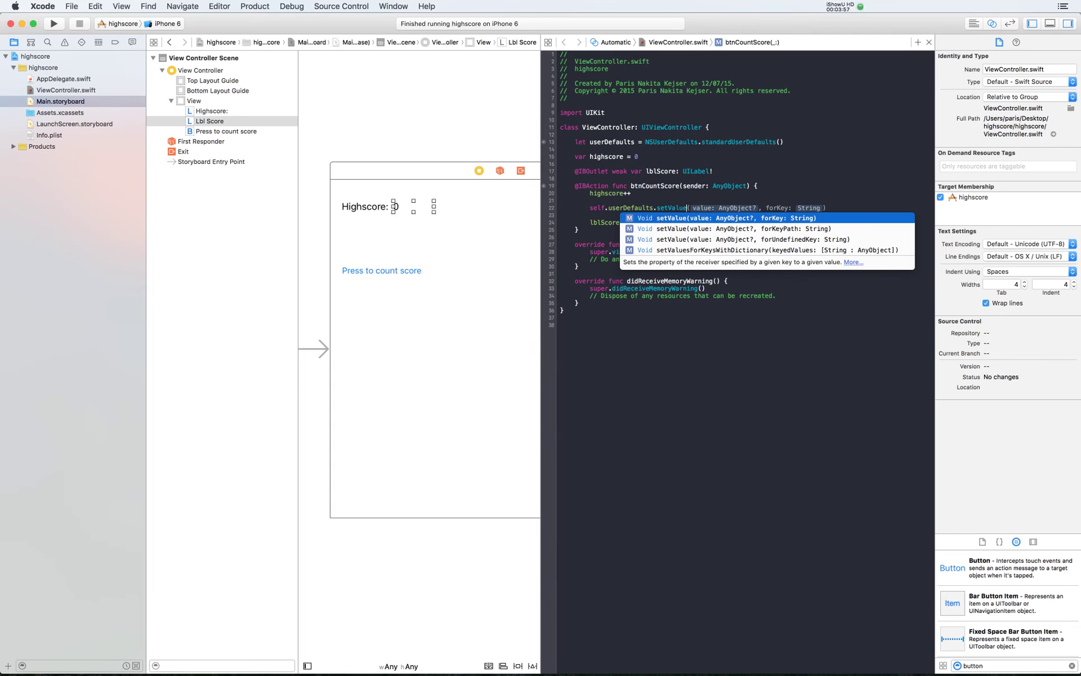
key("Return")
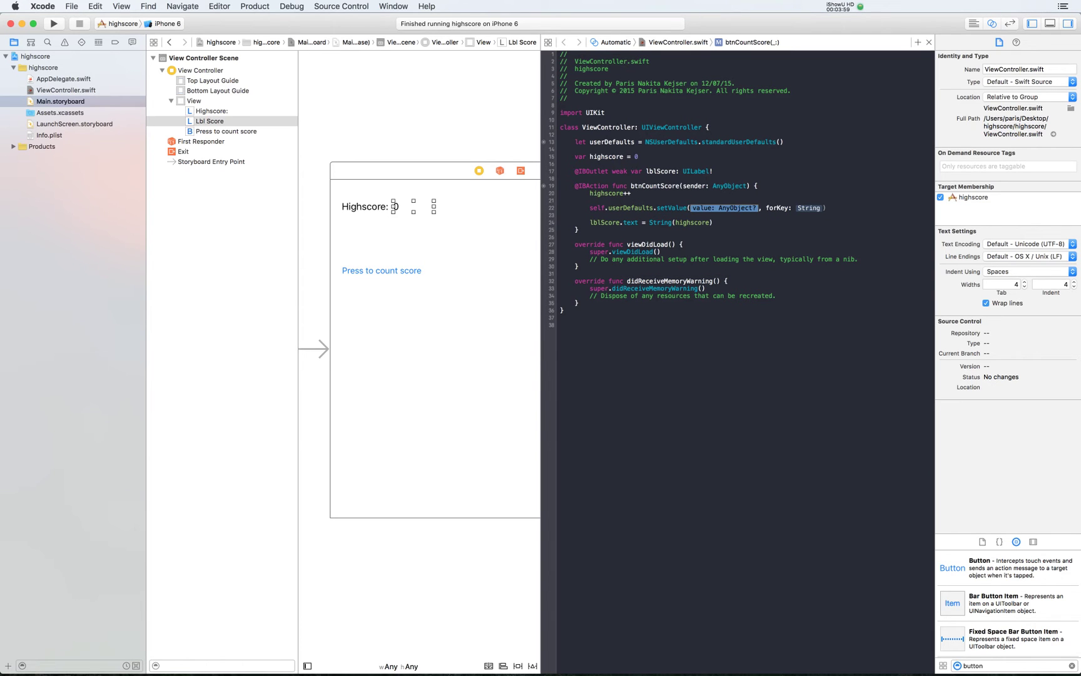
type("hig")
key("Return")
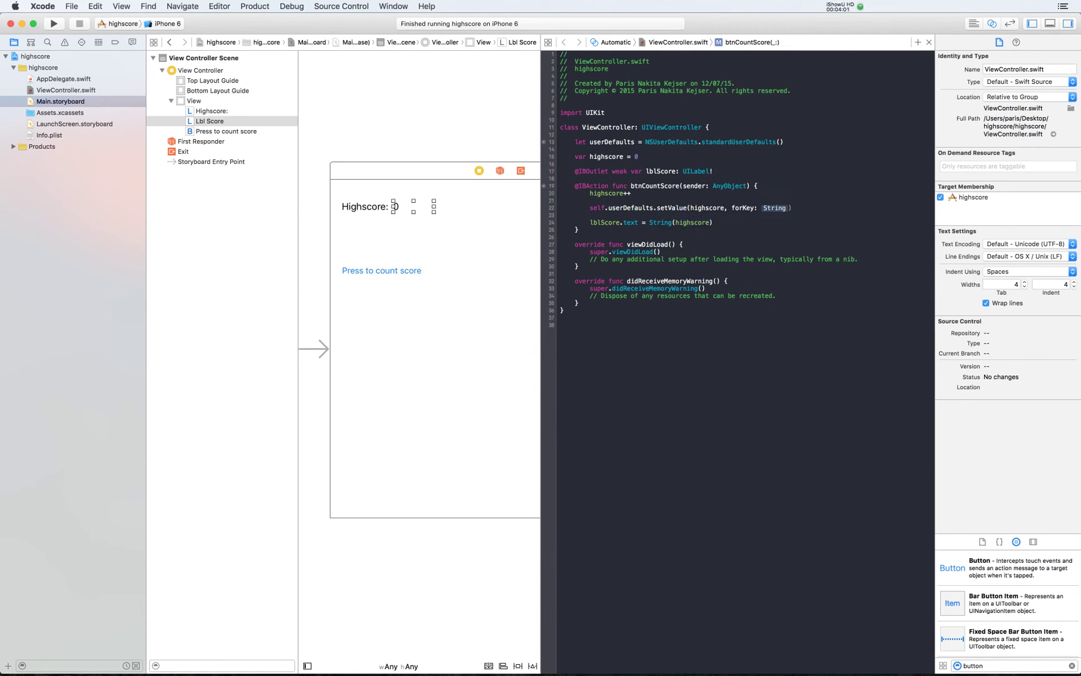
key("Tab")
type("\"")
type("Hi")
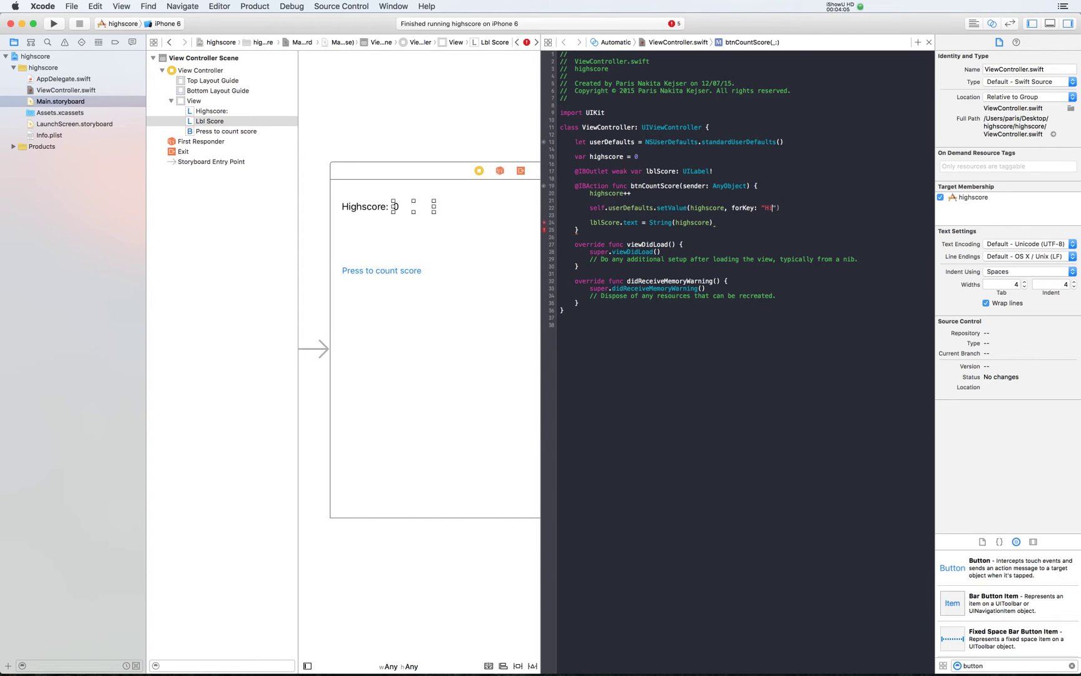
type("ghscore")
Add 'self.userDefaults.synchronize()' on the line after the save call.
key("Down")
type("self.us")
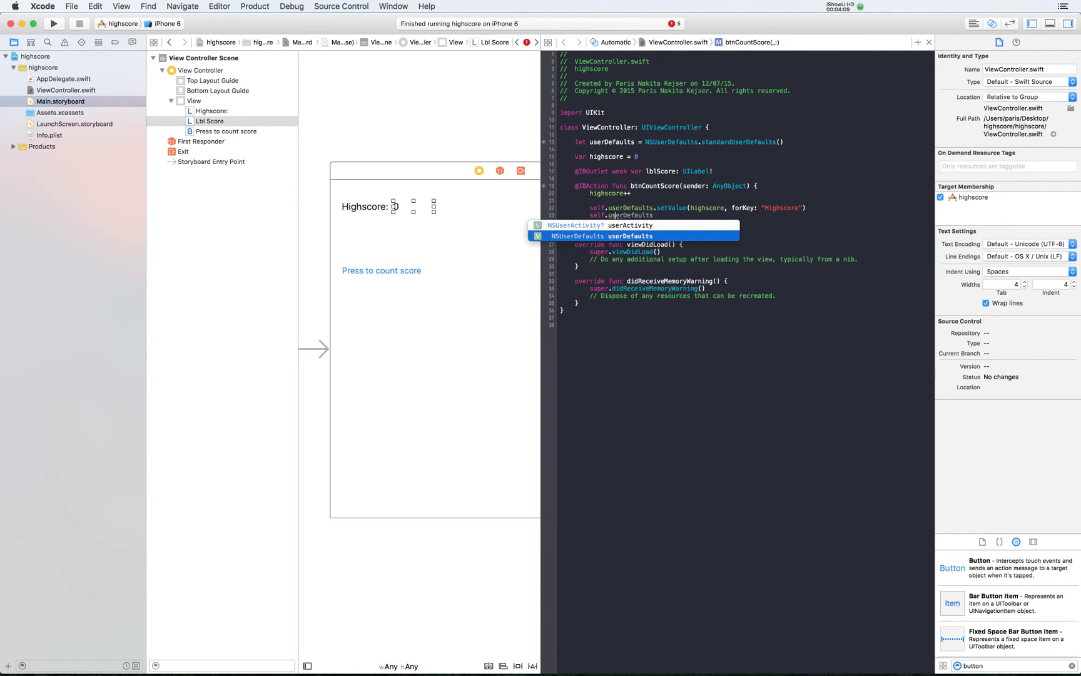
type("erDefaults.syn")
key("Return")
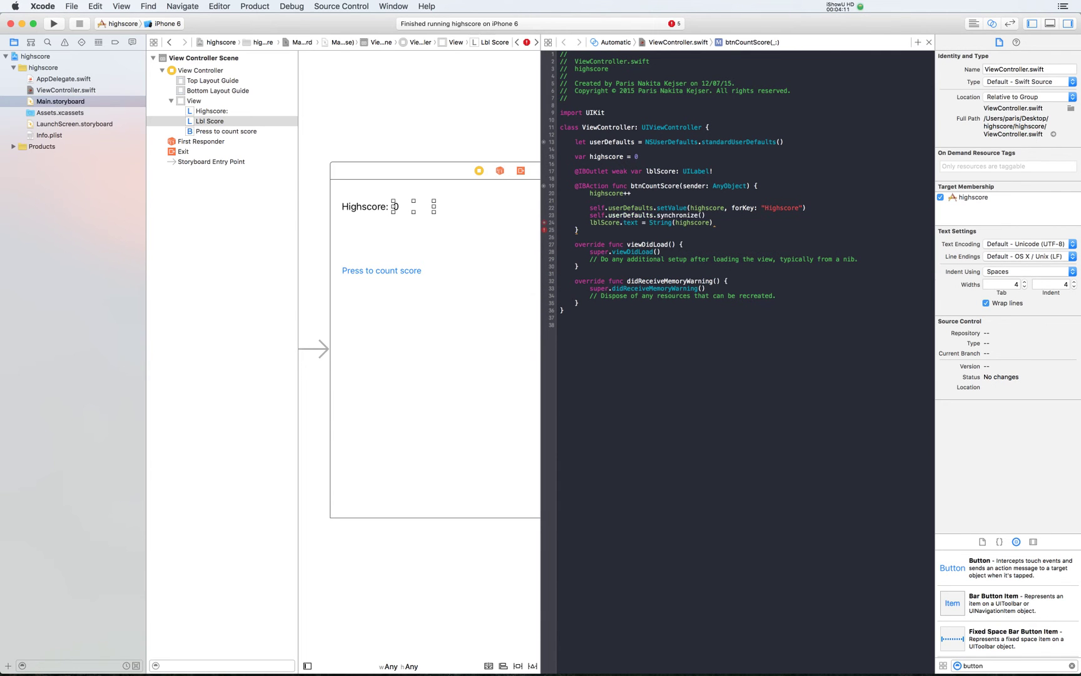
key("Return")
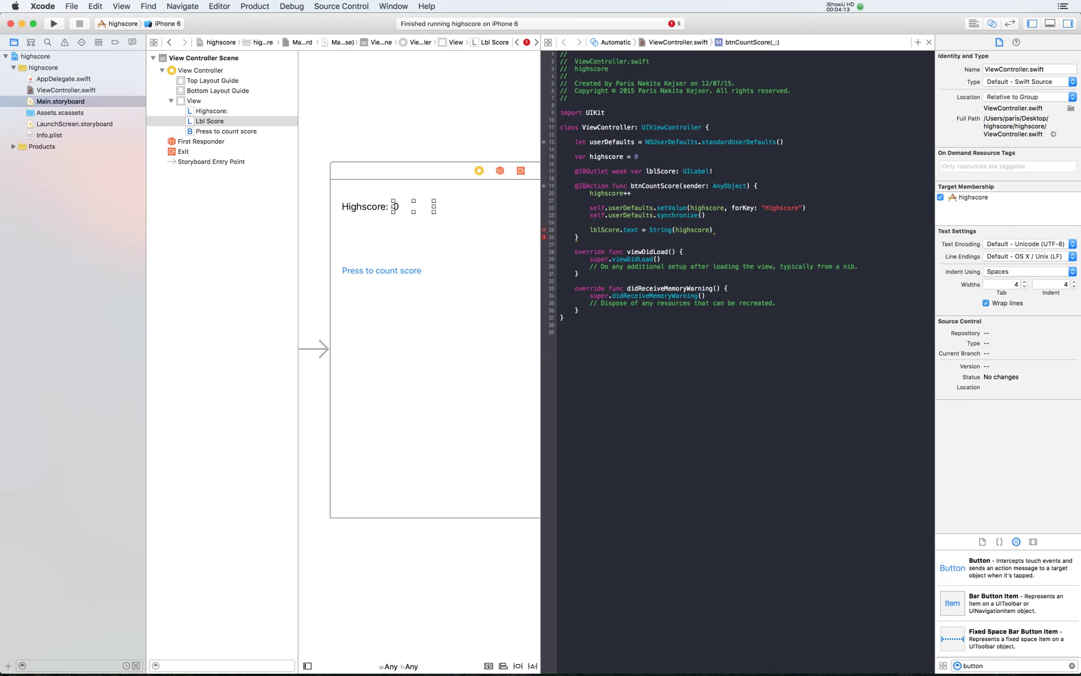
key("Up")
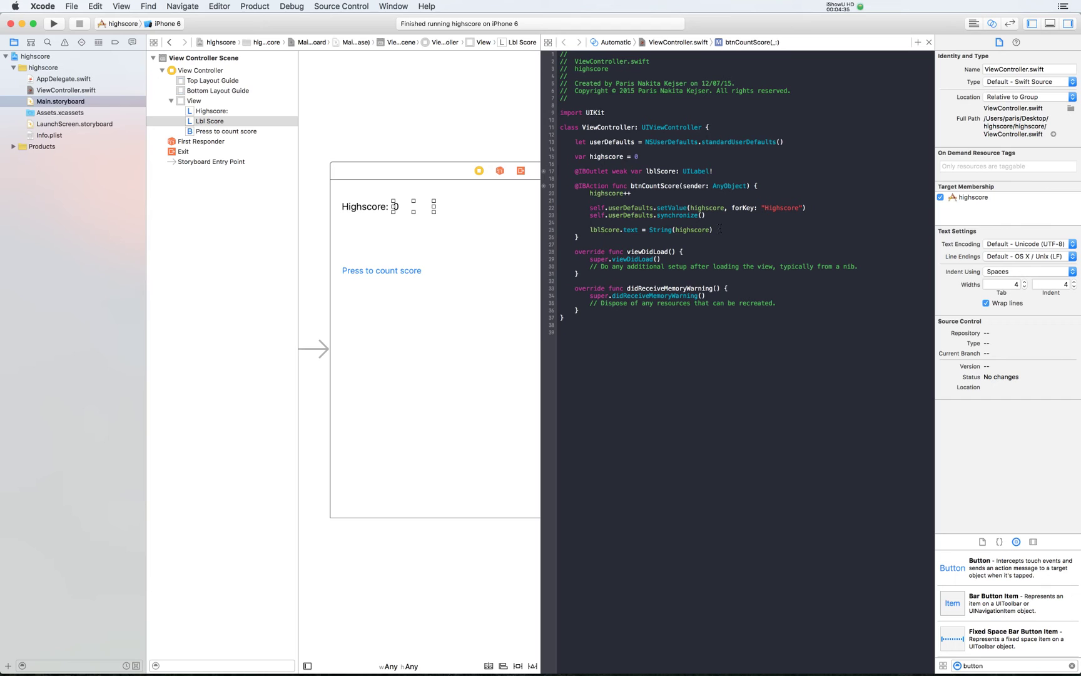
left_click(718, 229)
left_click(694, 258)
In viewDidLoad, add 'if(self.userDefaults.valueForKey("Highscore") != nil)'.
key("Return")
key("Return")
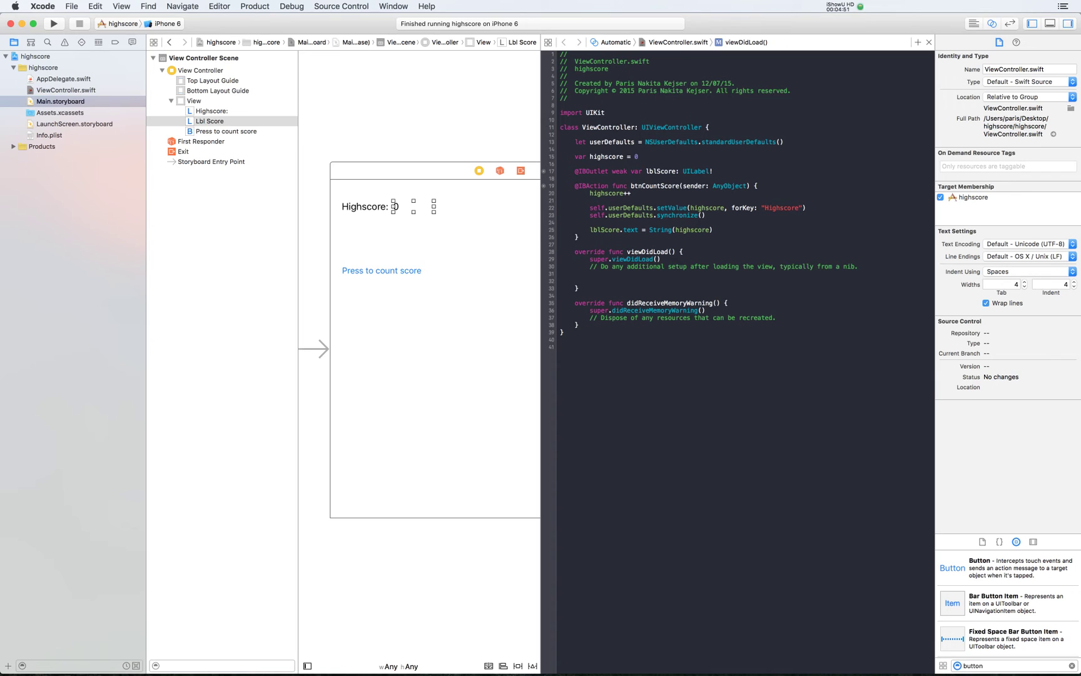
type("if")
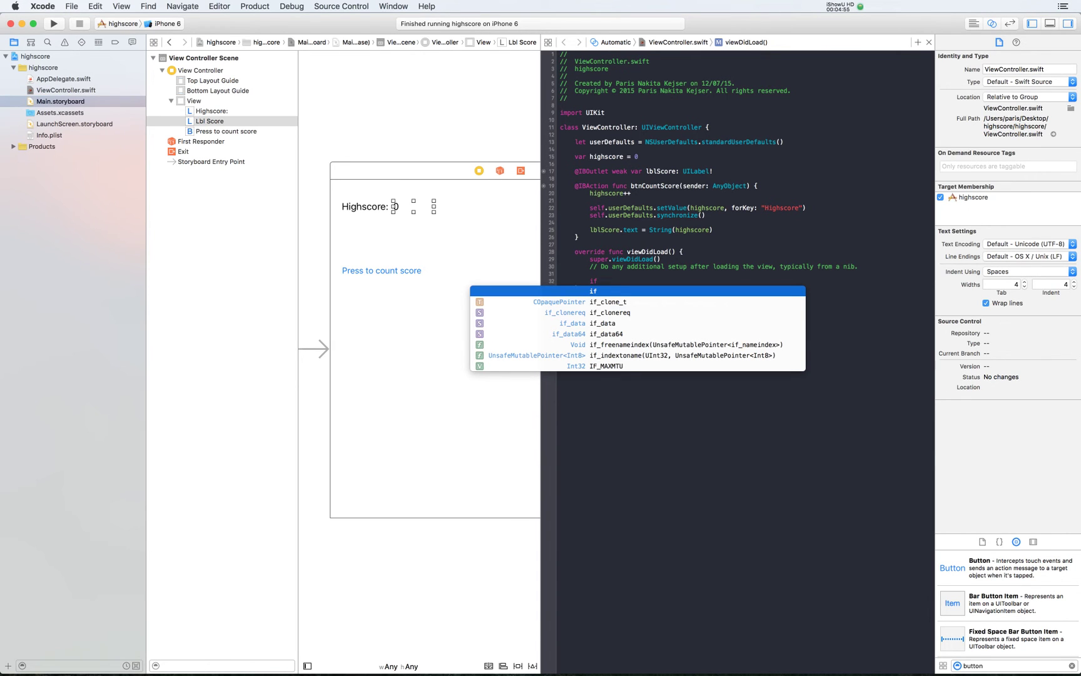
type("(")
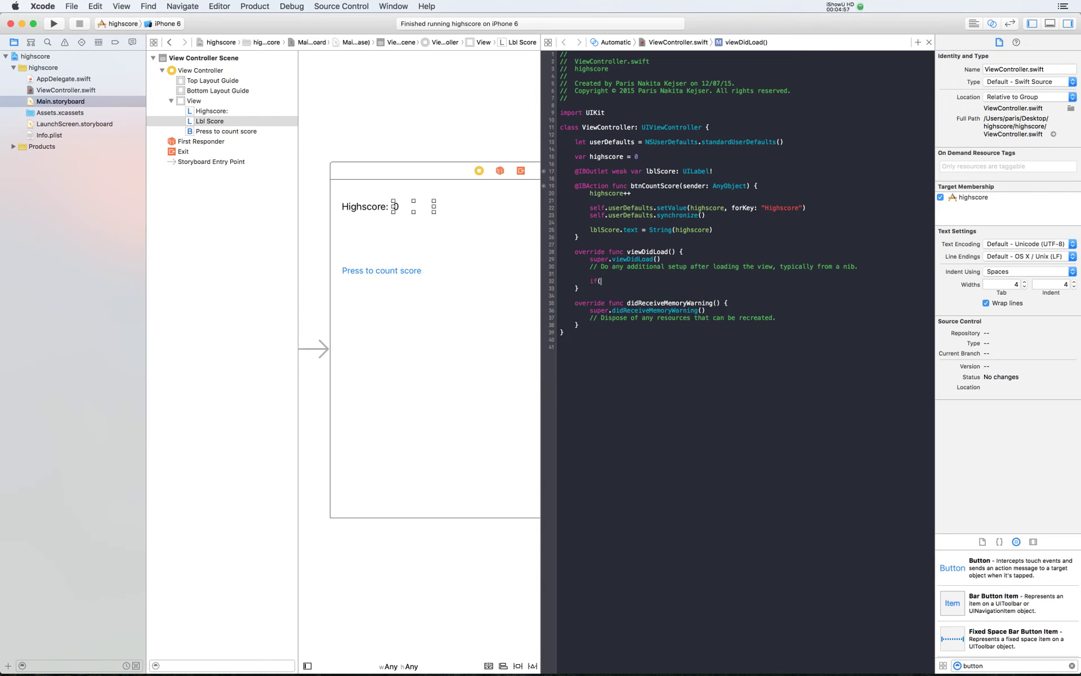
type("self.u")
key("Return")
type(".s")
key("BackSpace")
type("v")
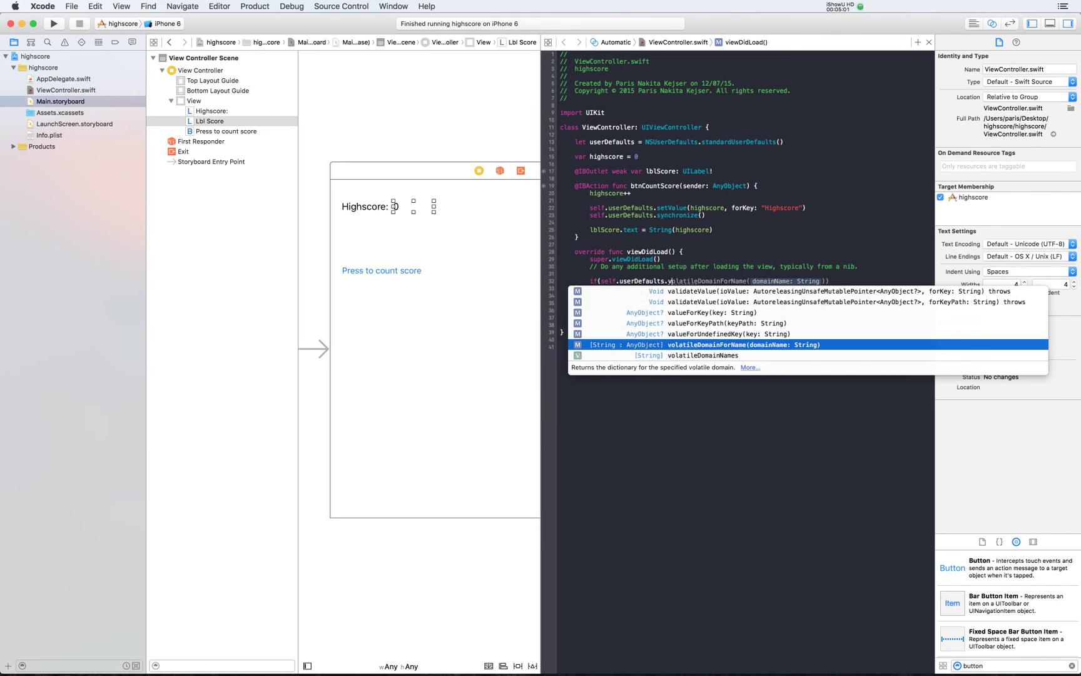
key("Return")
key("BackSpace")
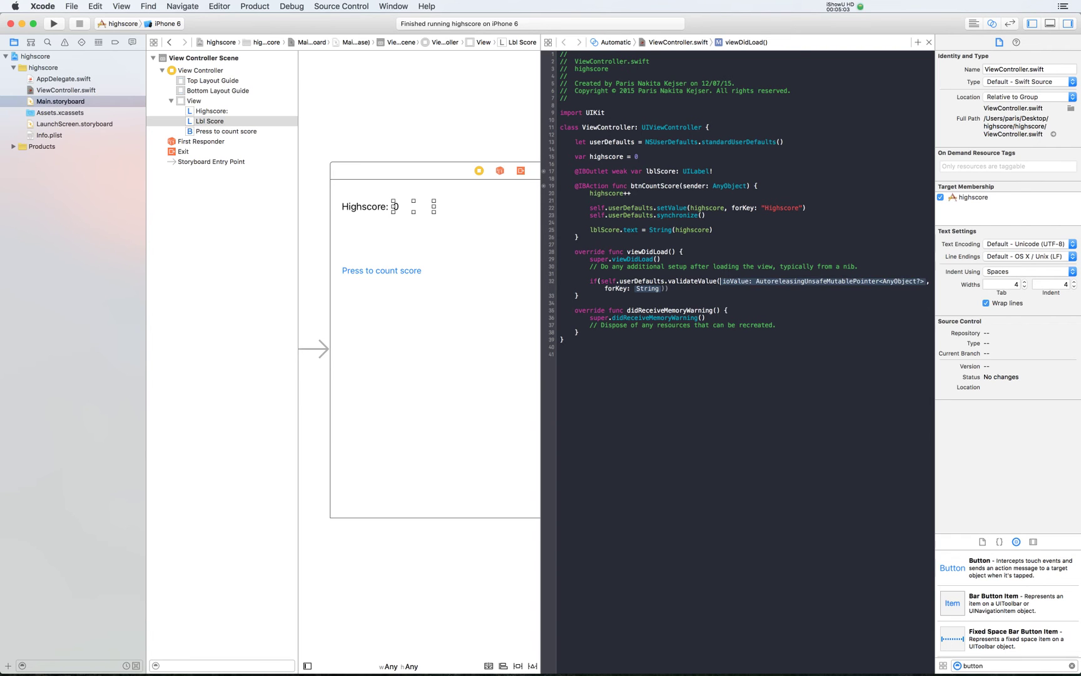
key("BackSpace")
key("BackSpace")
key("BackSpace")
type("userDefaults.value")
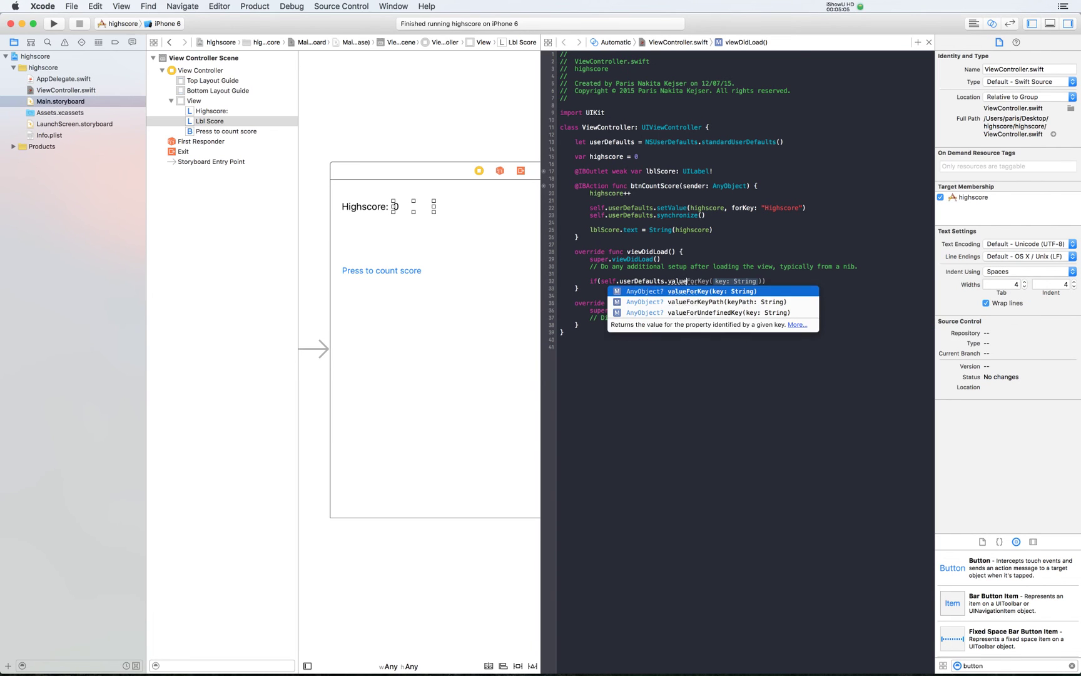
key("Return")
type("\"Hig")
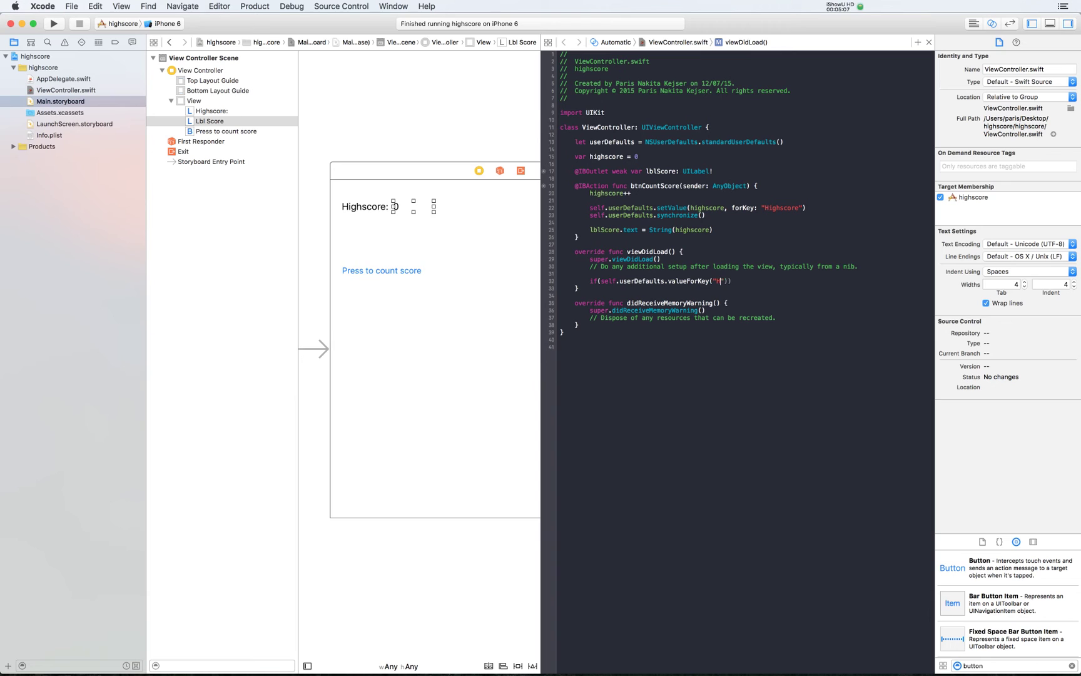
type("hscore\")")
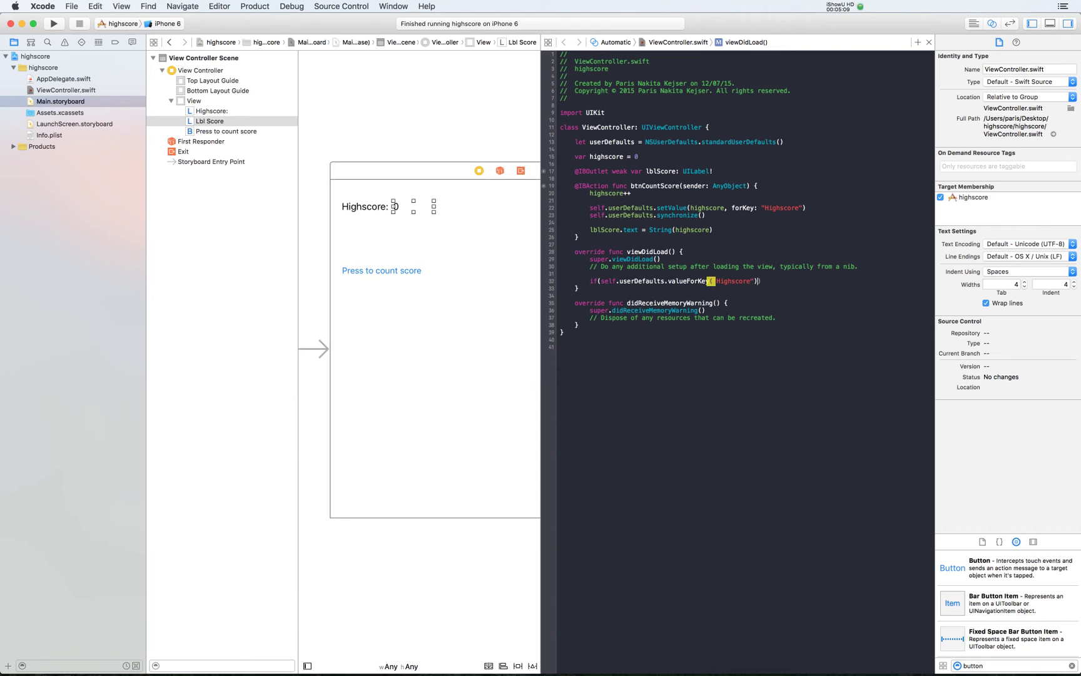
type(" != ")
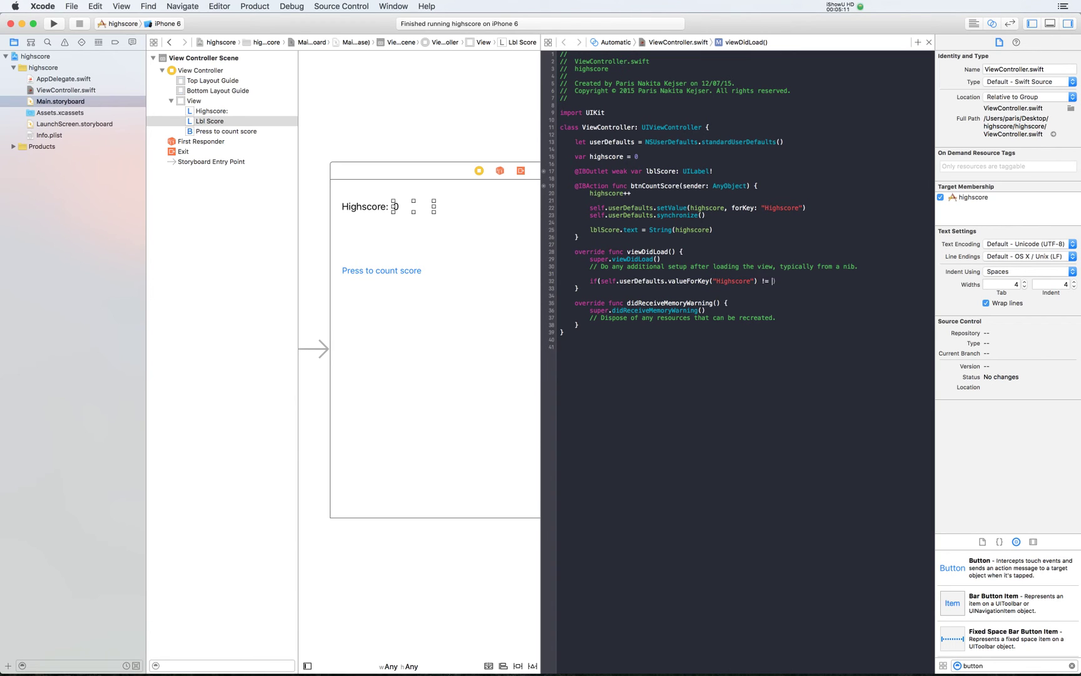
type("nil")
key("Right")
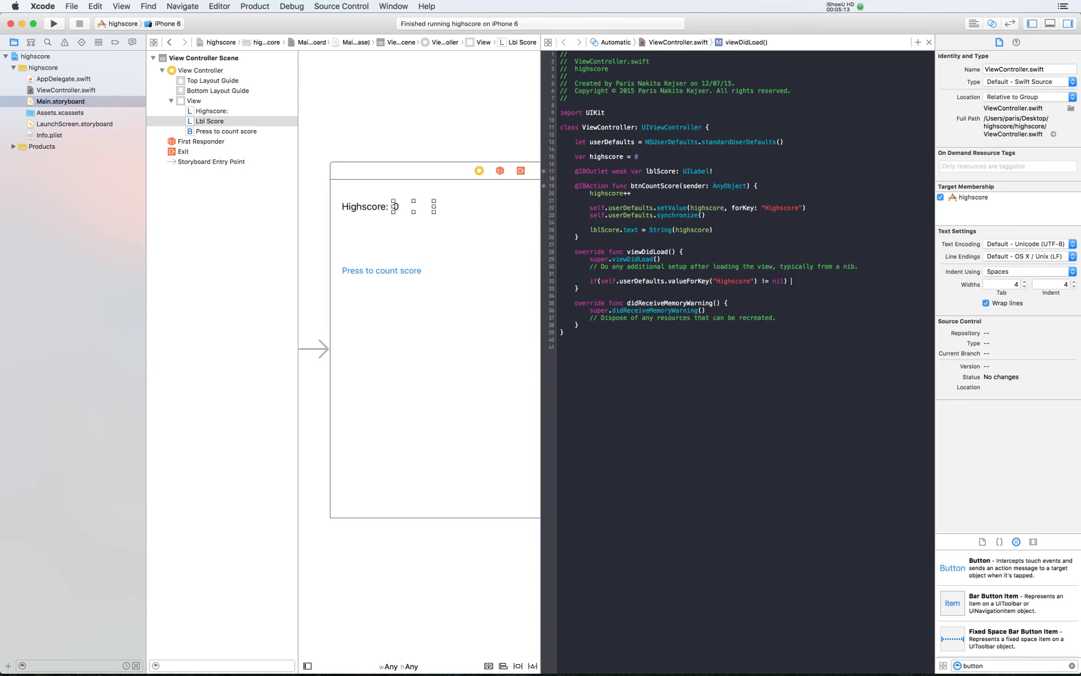
type("{")
Inside the if block, write 'highscore = self.userDefaults.valueForKey("Highscore")'.
key("Return")
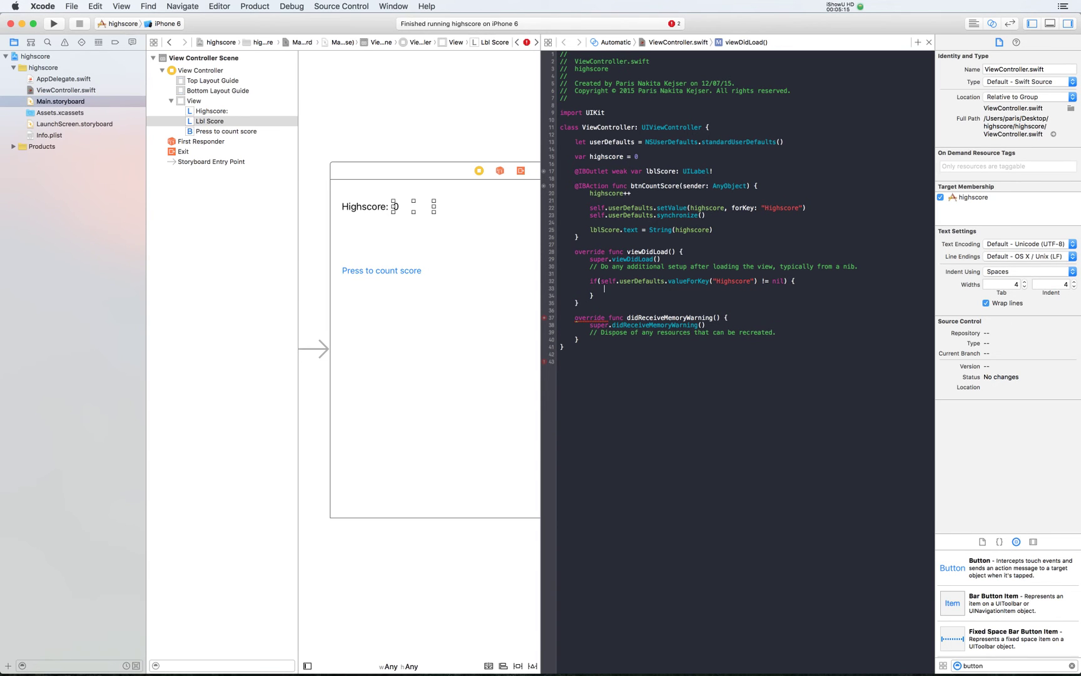
type("high")
key("Return")
type("= ")
type("self.us")
key("Return")
type(".va")
key("Return")
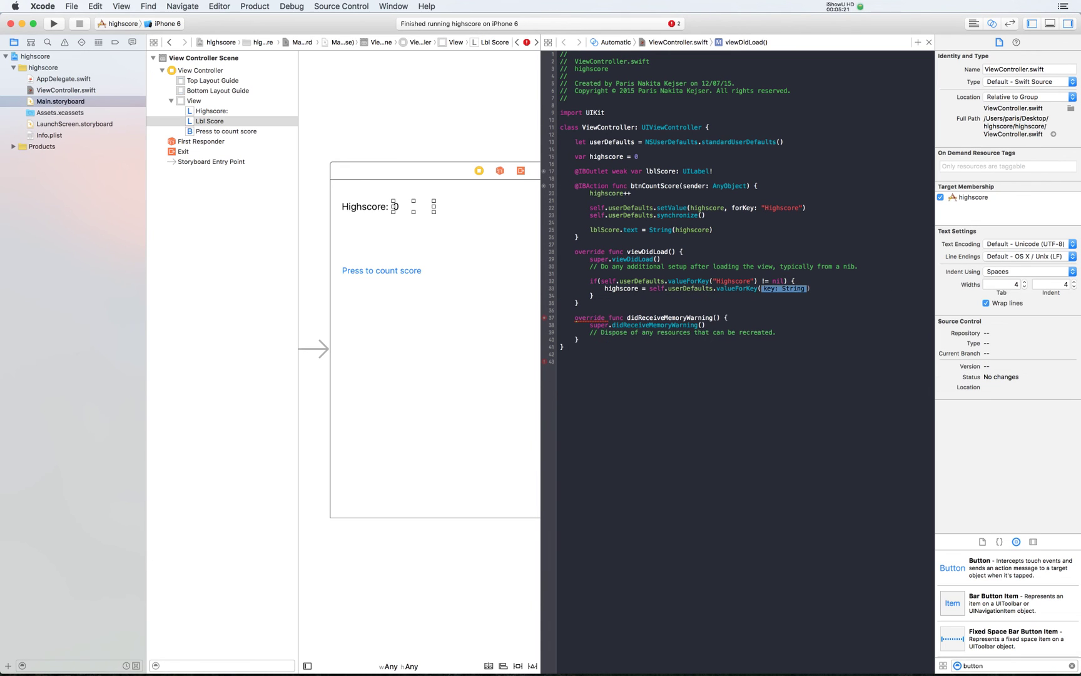
type("\"Highscore\"")
type(")")
Append 'as! NSInteger' to the Highscore value on line 33, clearing the AnyObject type error.
left_click(684, 289)
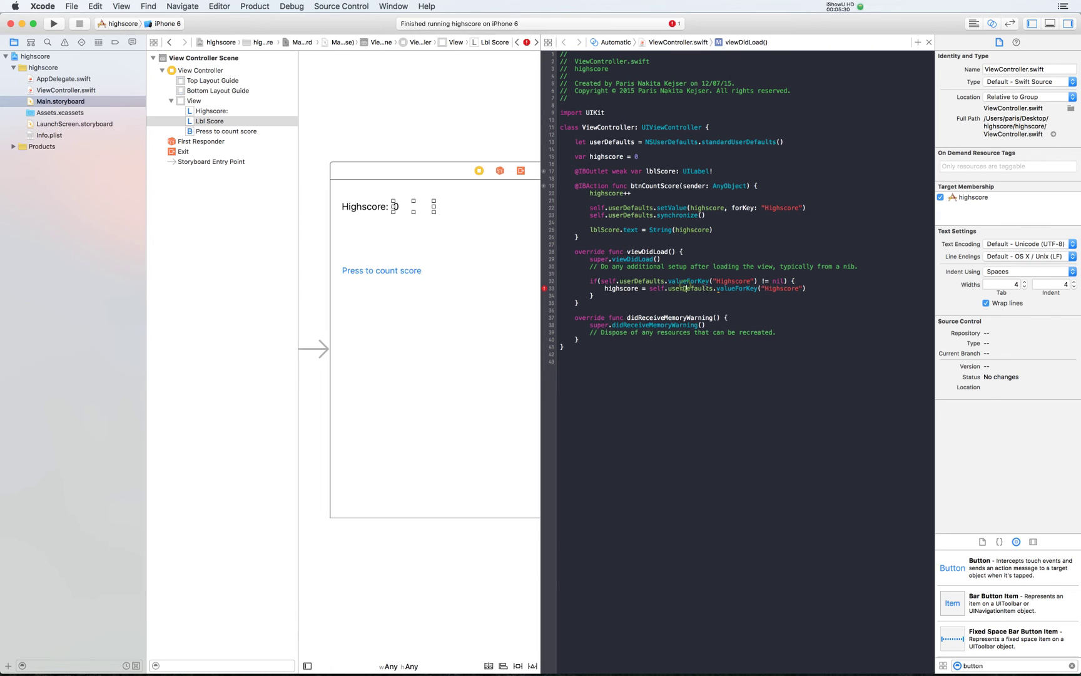
left_click(544, 289)
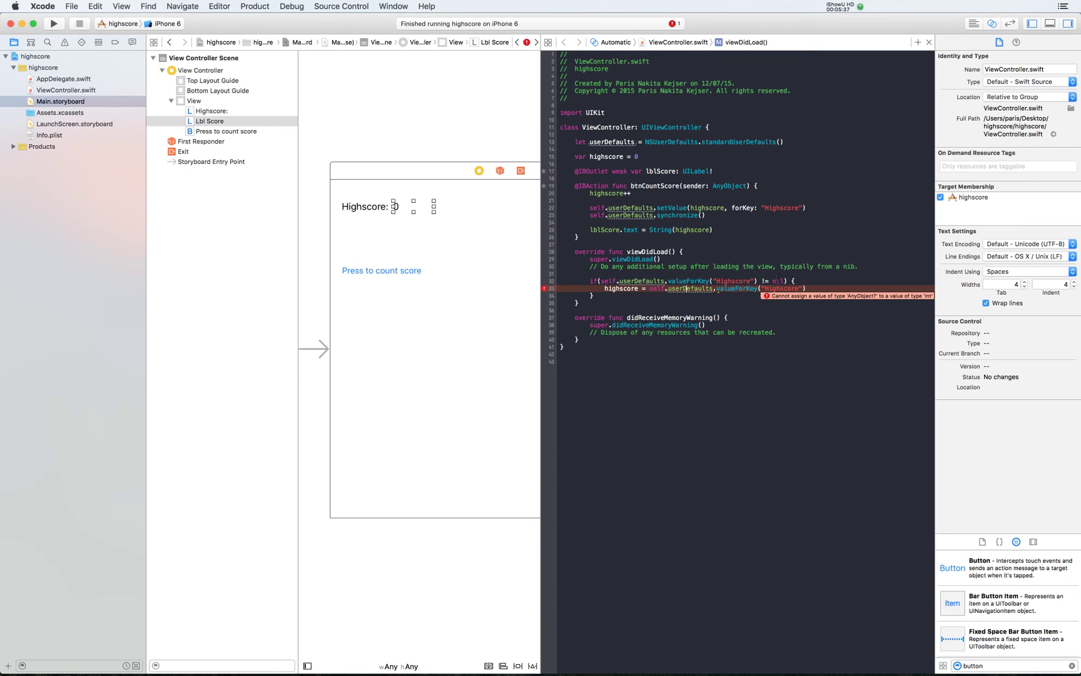
left_click(852, 287)
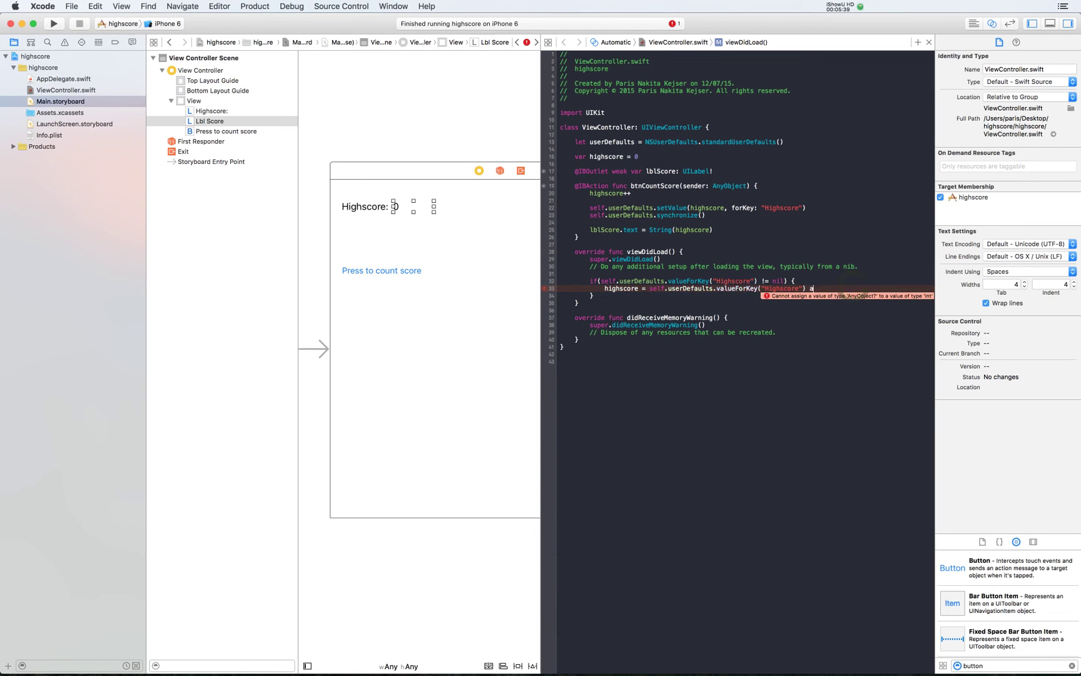
type("as!")
type(" NSInteger")
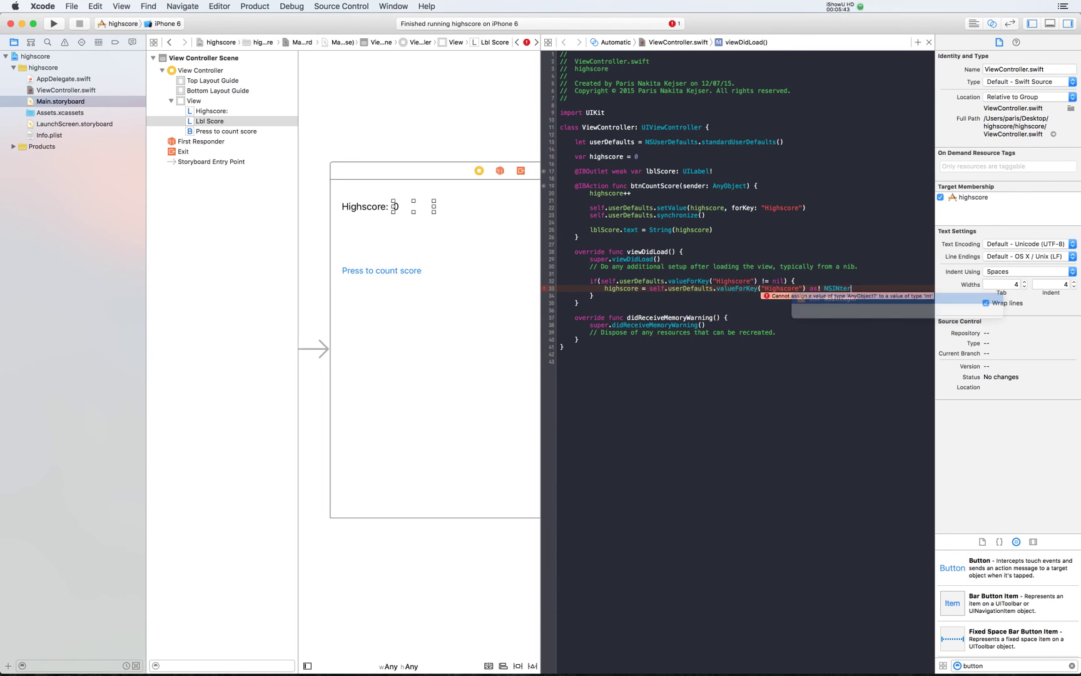
key("Return")
key("BackSpace")
key("BackSpace")
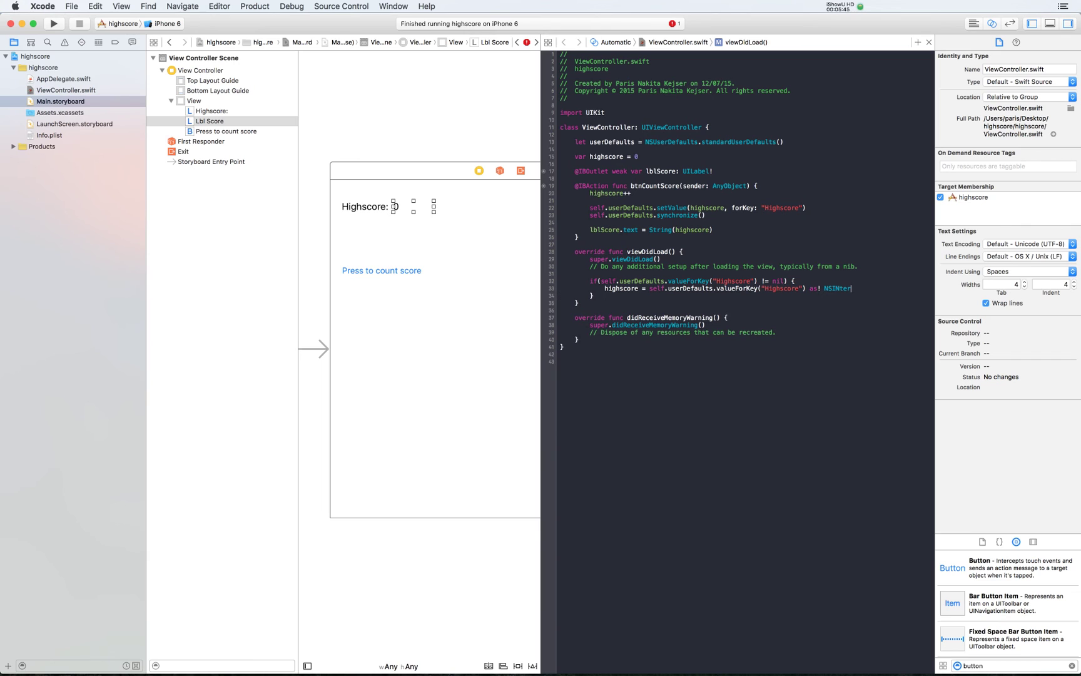
key("BackSpace")
key("BackSpace")
key("BackSpace")
key("BackSpace")
type("n")
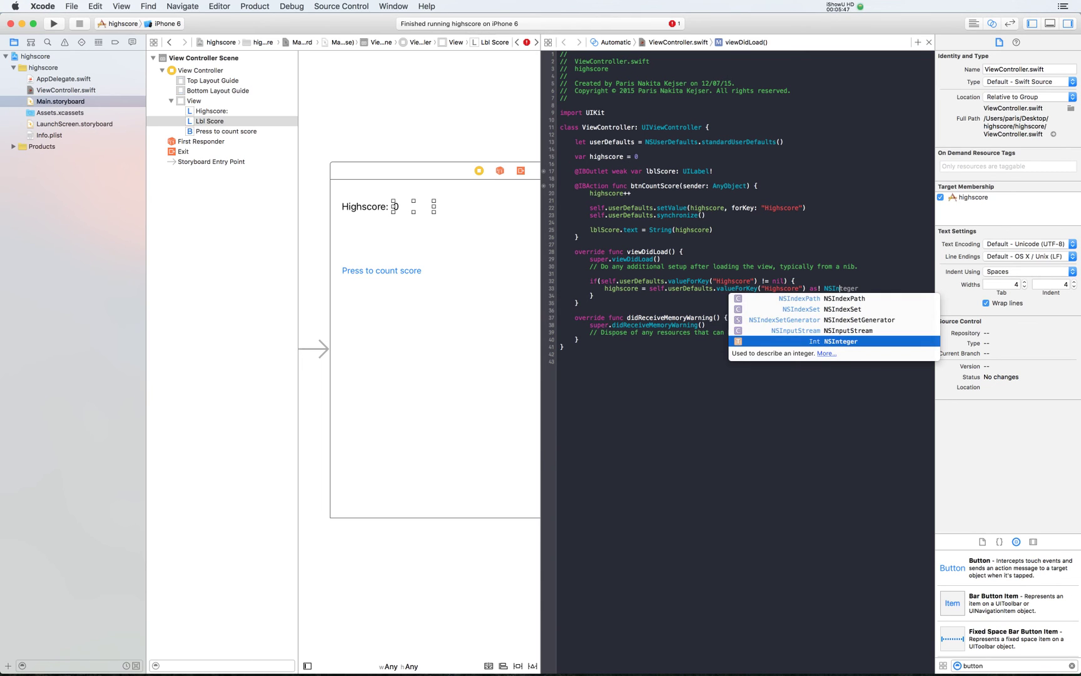
key("Return")
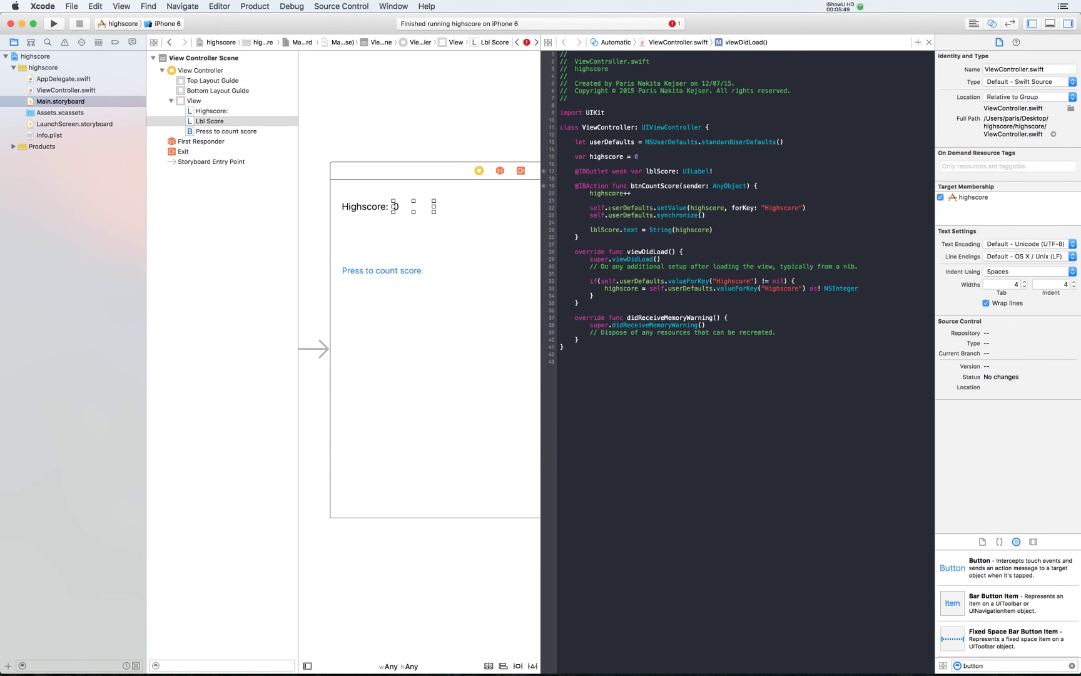
Run the highscore app in the Simulator and count the score up to 12.
left_click(52, 24)
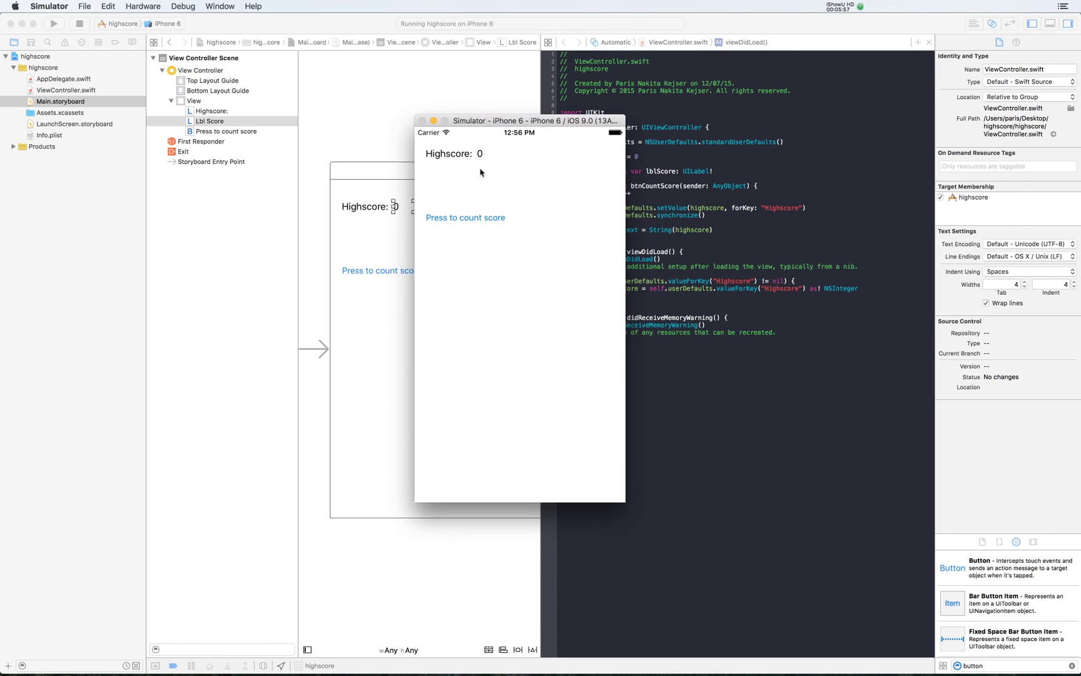
left_click(479, 221)
double_click(479, 221)
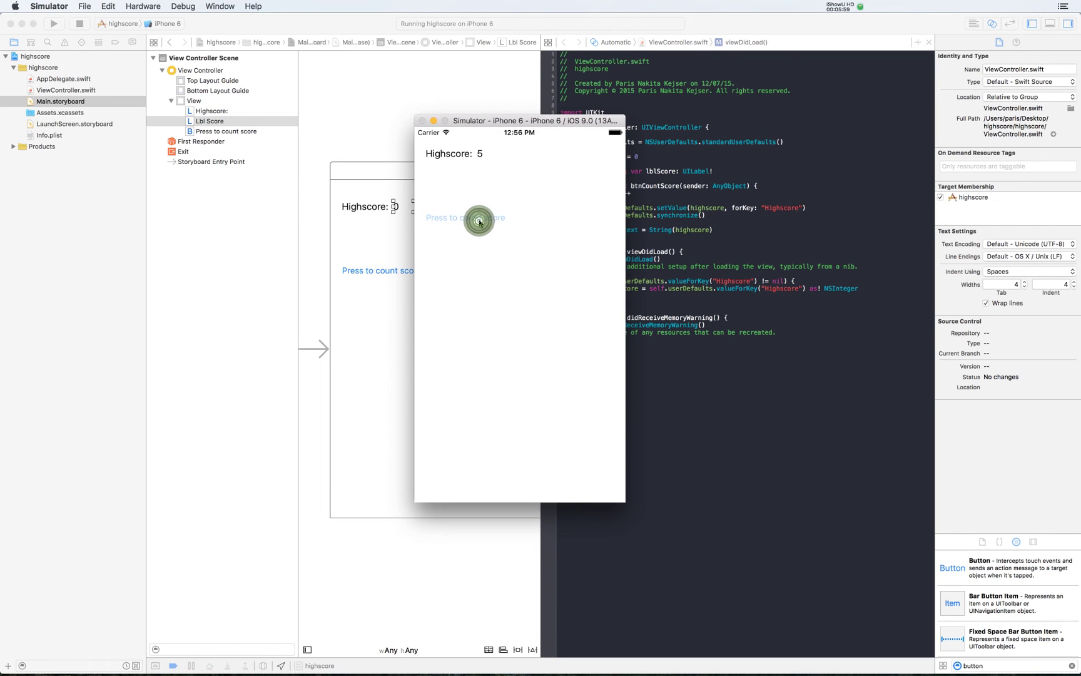
double_click(479, 221)
left_click(480, 222)
left_click(479, 223)
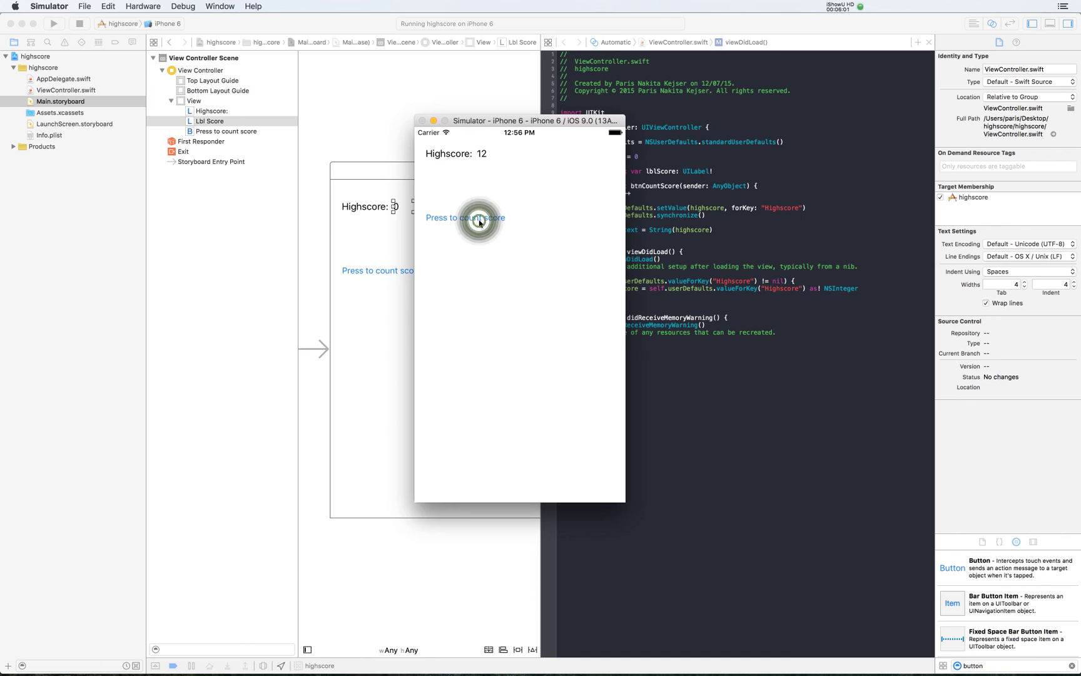
Quit the app from the app switcher, relaunch it from Home, then return to Xcode.
key("shift+super+h")
key("shift+super+h")
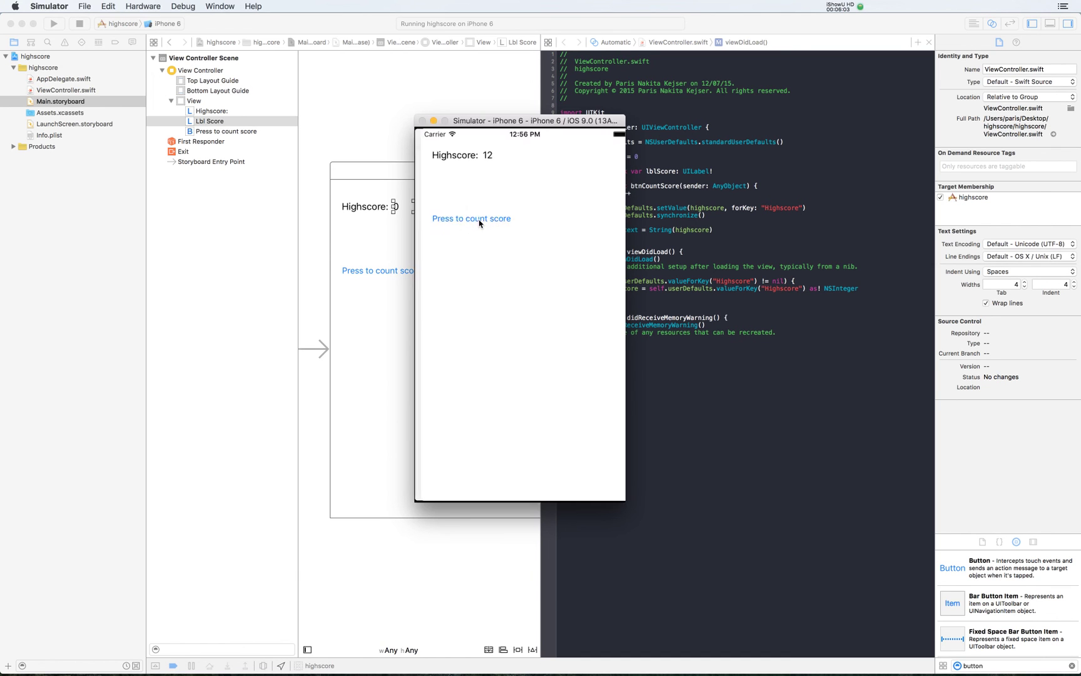
left_click_drag(606, 353, 591, 218)
left_click(622, 279)
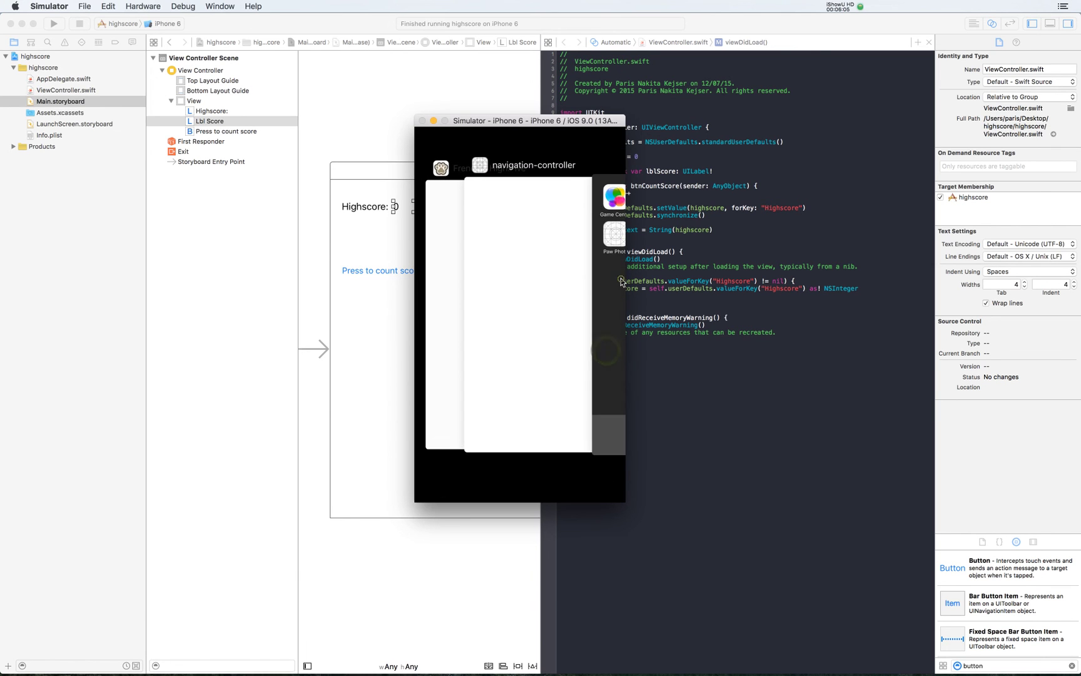
left_click(594, 213)
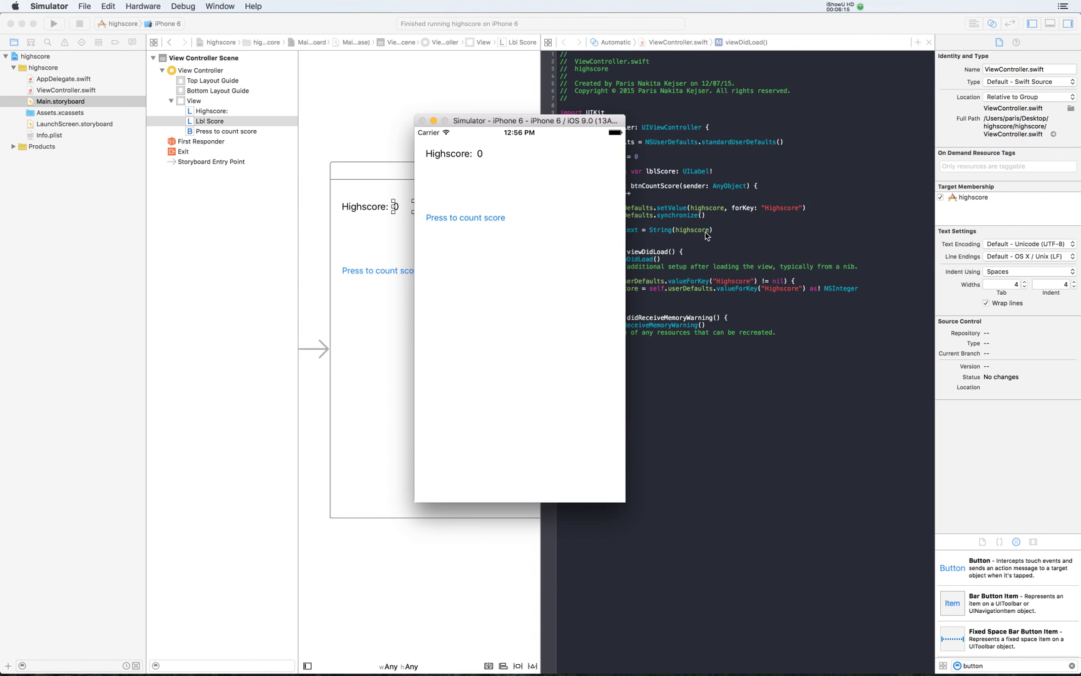
left_click(705, 236)
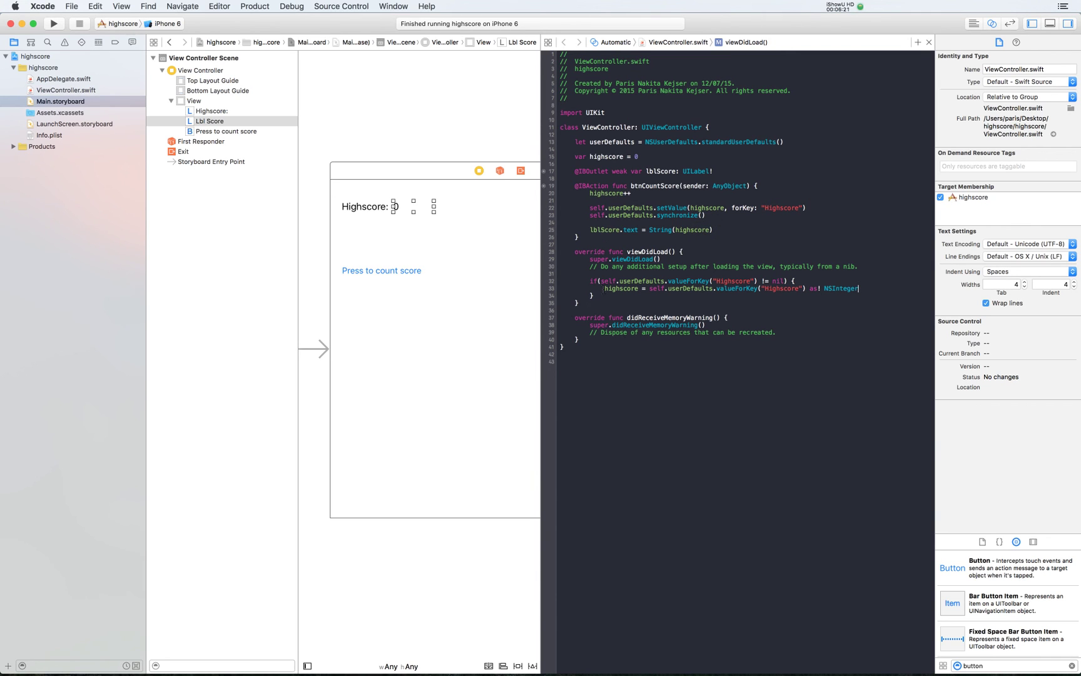
Add 'lblScore.text = String(highscore)' below the if block and run the app.
left_click(595, 295)
key("Return")
key("Return")
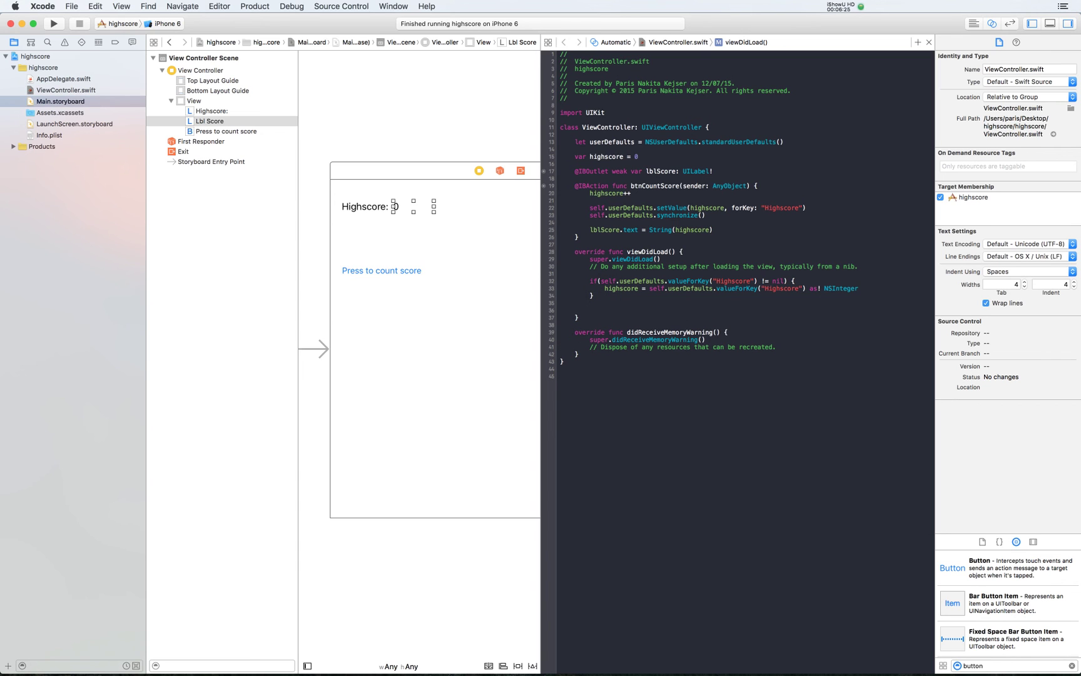
type("lbl")
key("Return")
type("lblScore.")
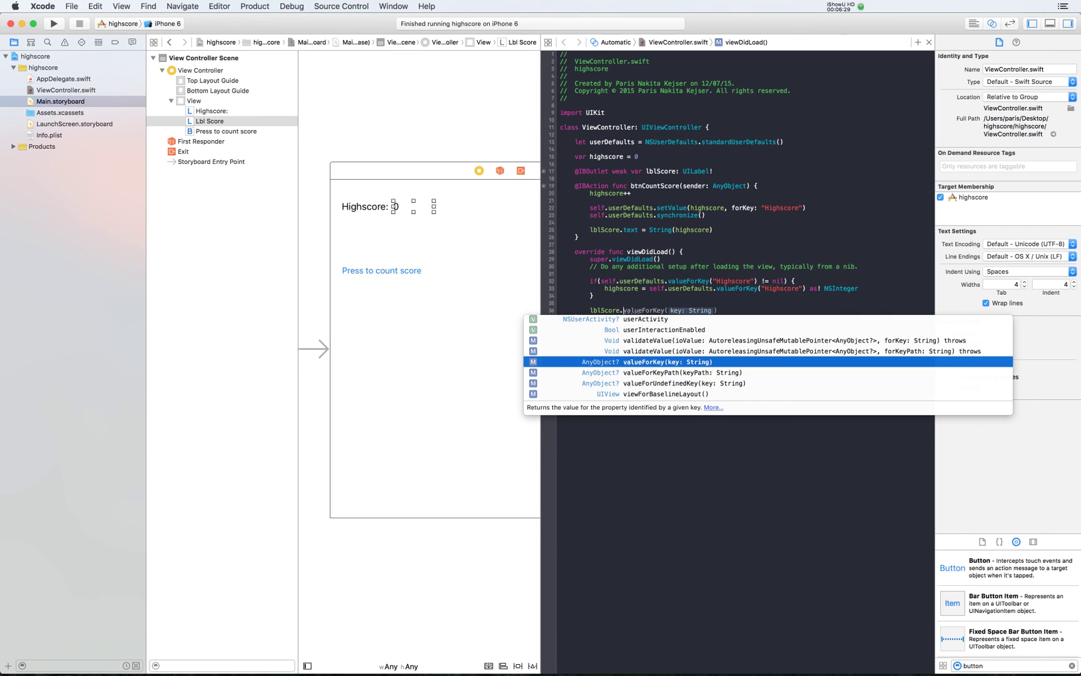
type("text = highscore")
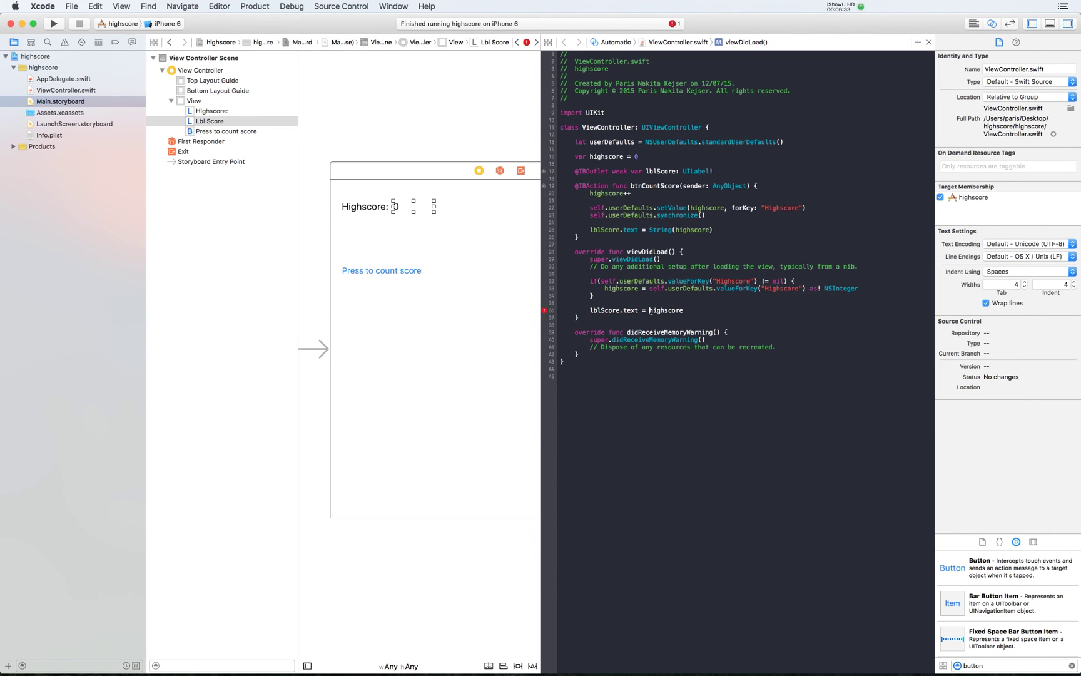
type("String(")
type(")")
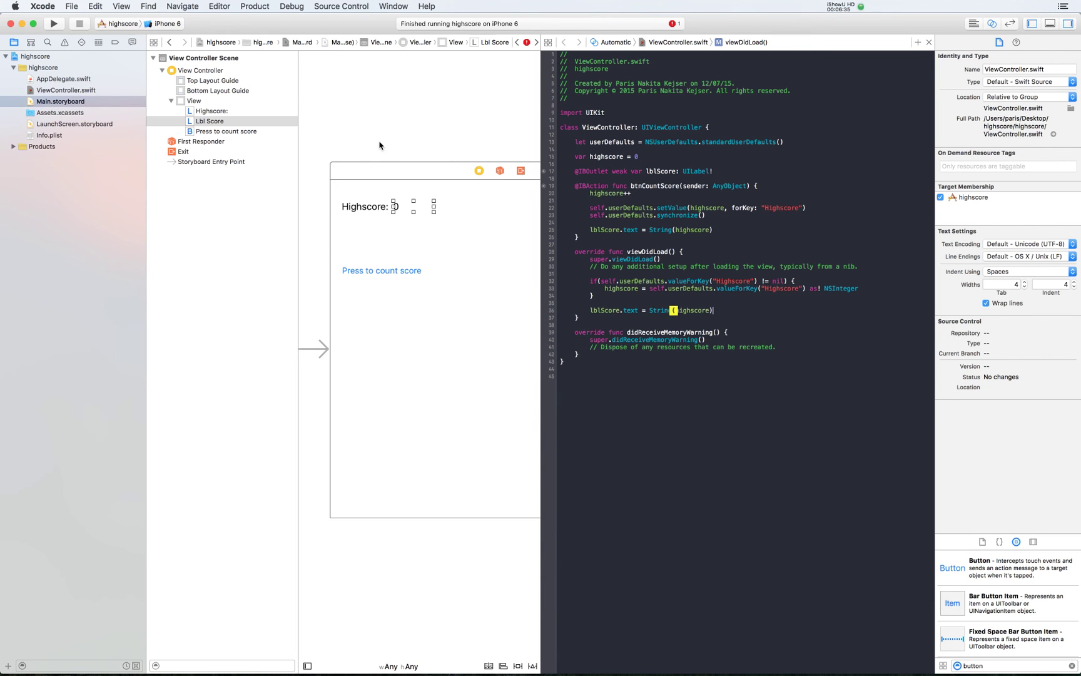
key("super+r")
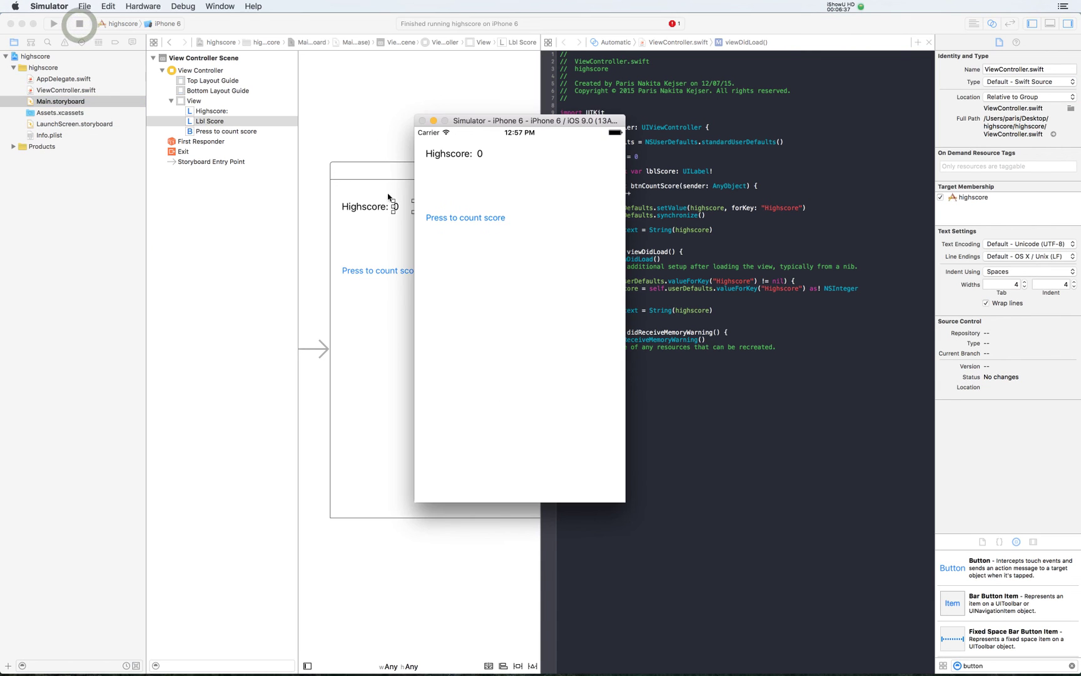
Rerun the updated app and count the score up to 20 in the Simulator.
left_click(56, 24)
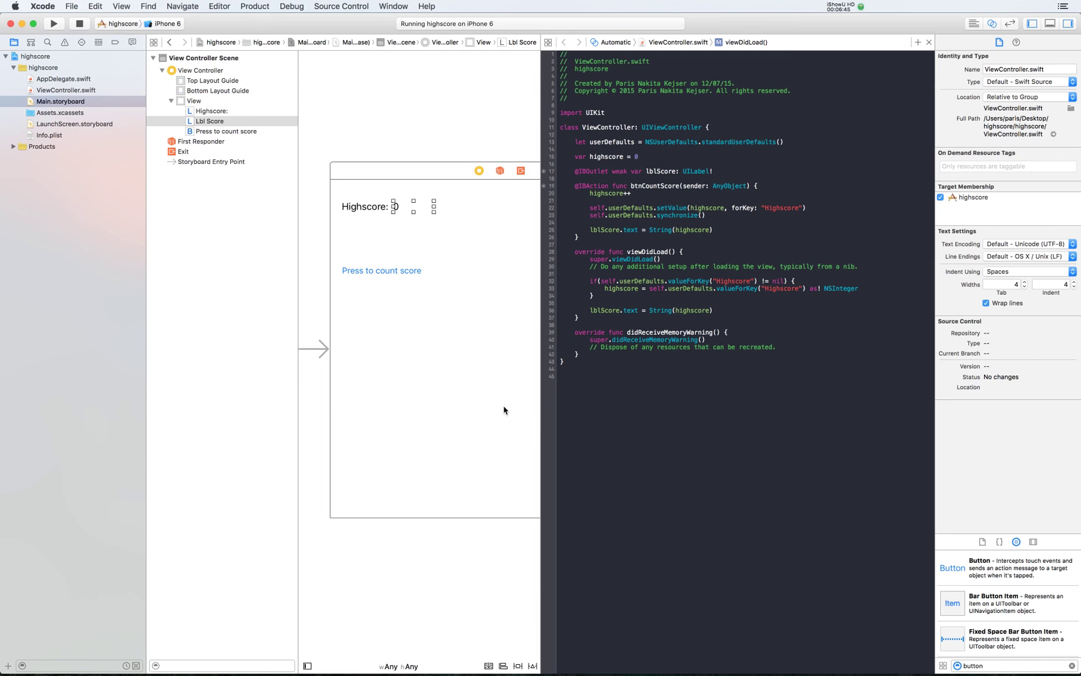
key("super+Tab")
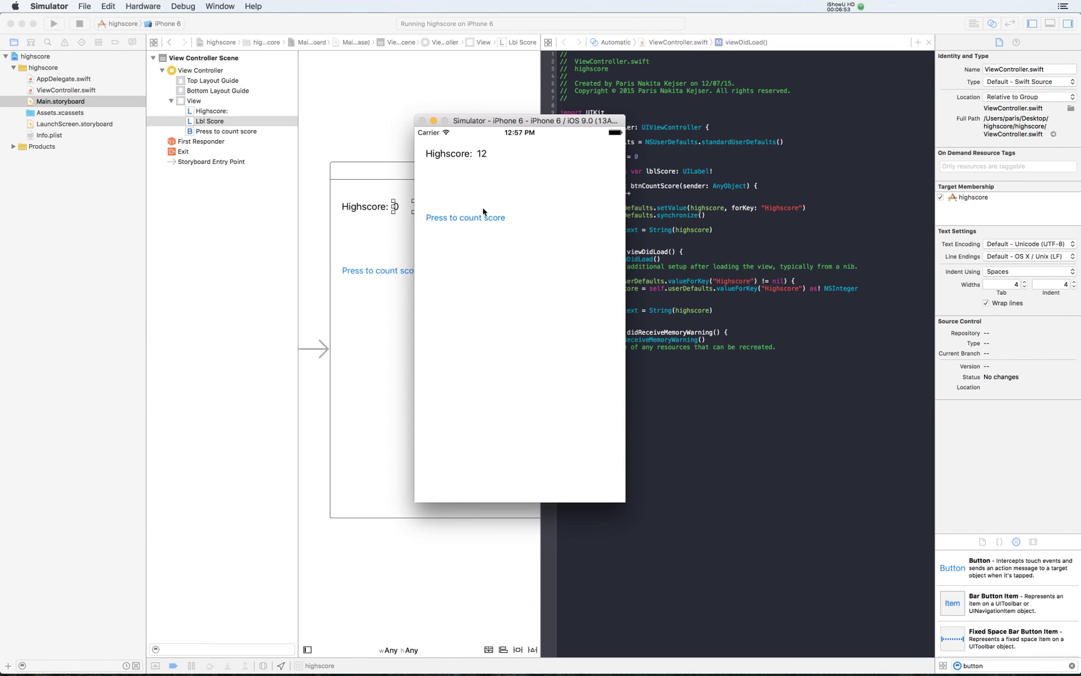
double_click(482, 222)
double_click(484, 222)
double_click(484, 223)
Close the app via the app switcher and reopen it, confirming the score is still 20.
key("super+shift+h")
key("super+shift+h")
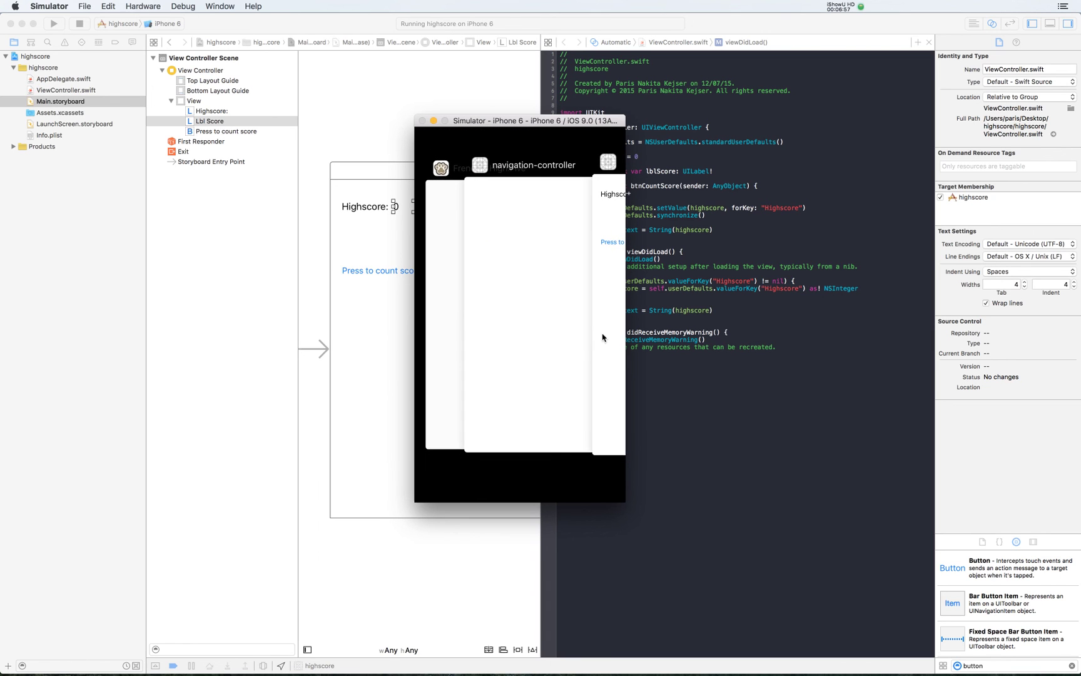
left_click(600, 225)
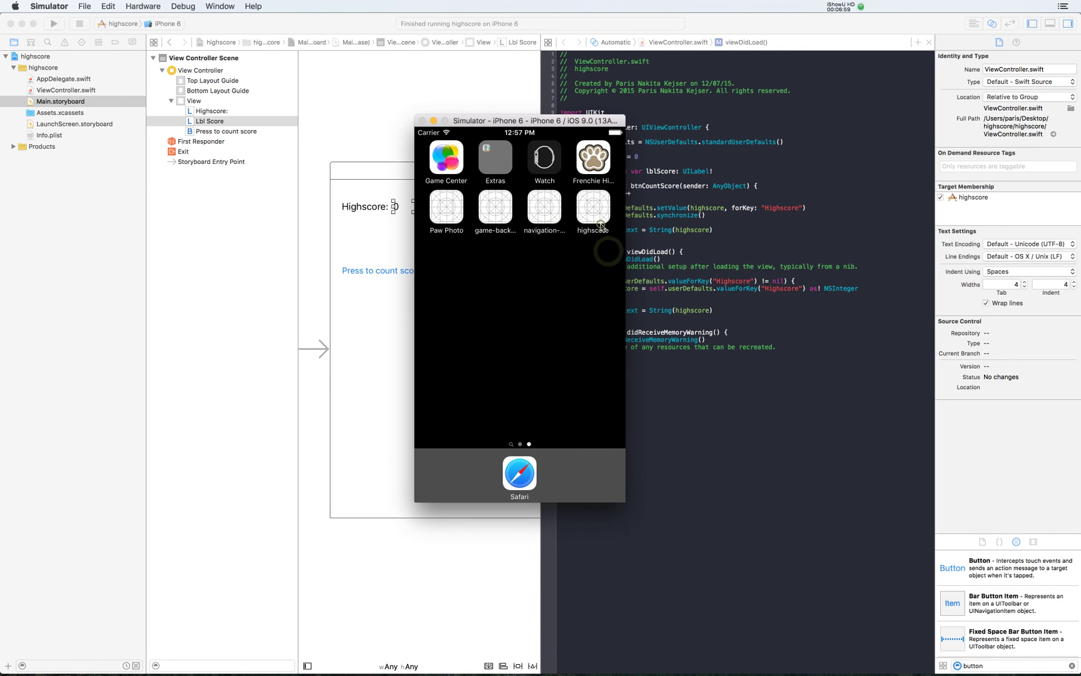
left_click(601, 225)
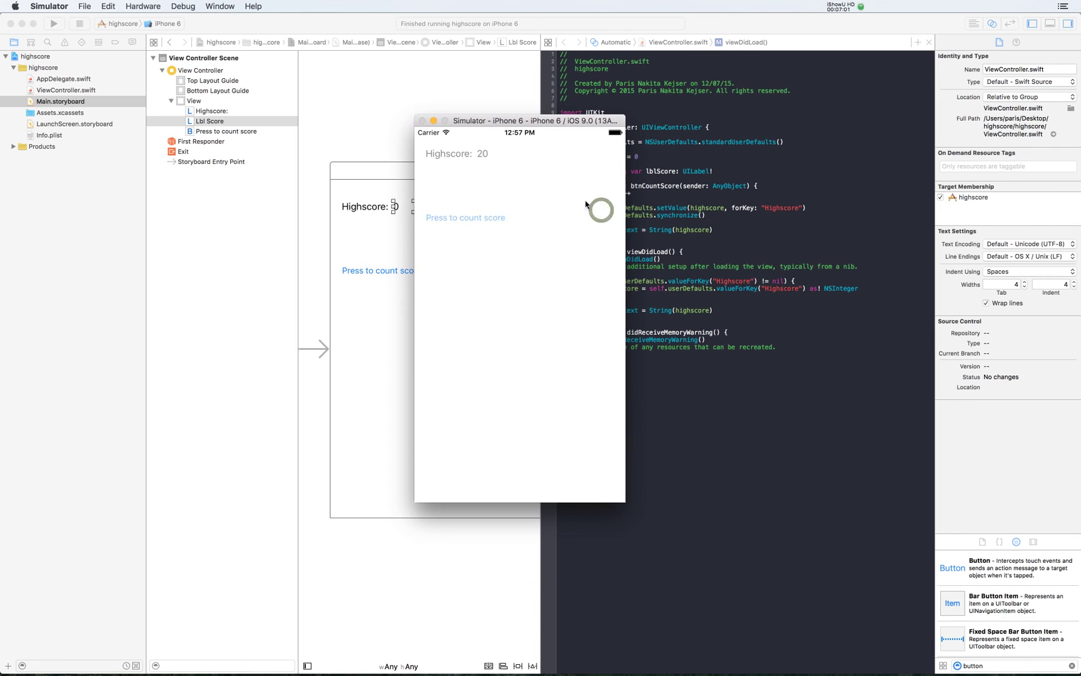